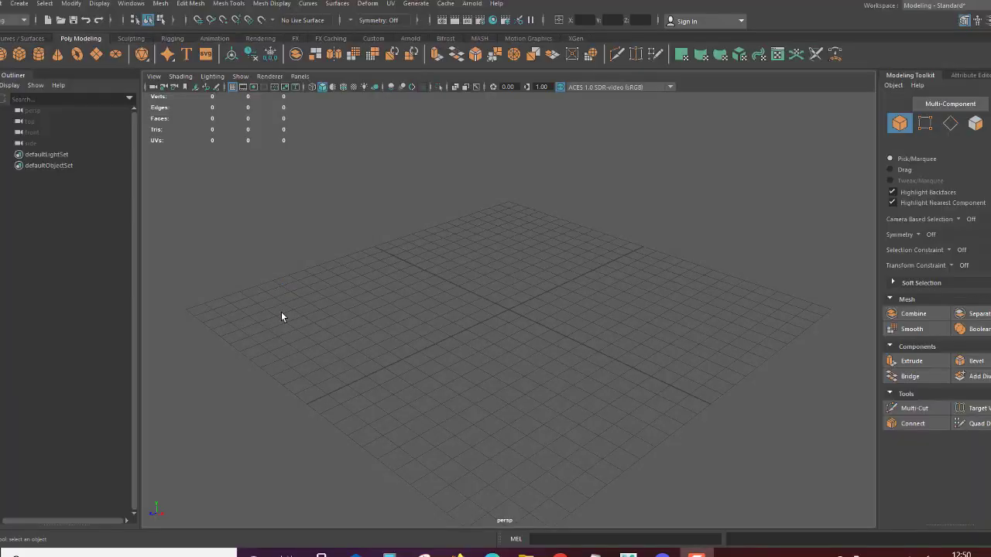
Create a polygon helix, pHelix1, and bring up its Attribute Editor.
{"action": "left_click", "coordinate": [19, 4]}
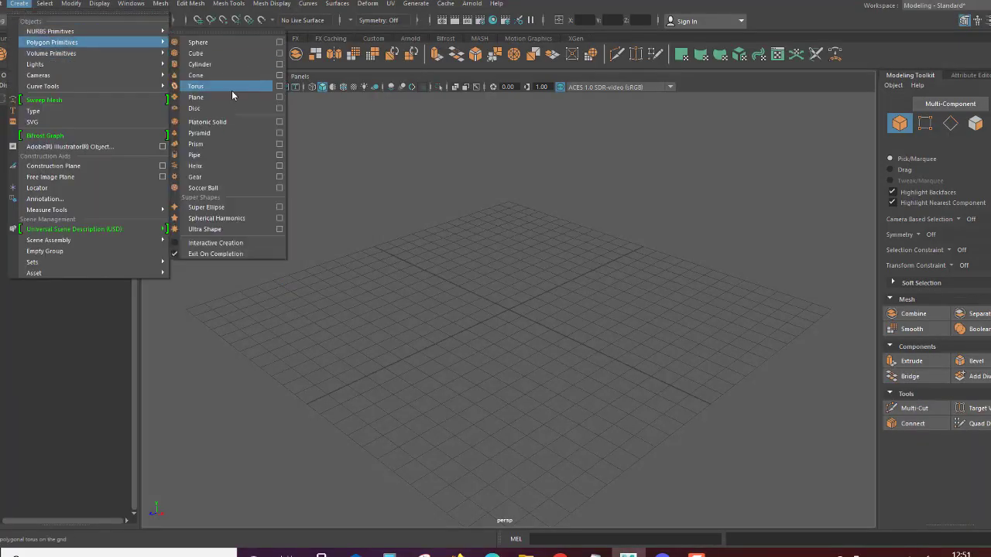
{"action": "mouse_move", "coordinate": [52, 42]}
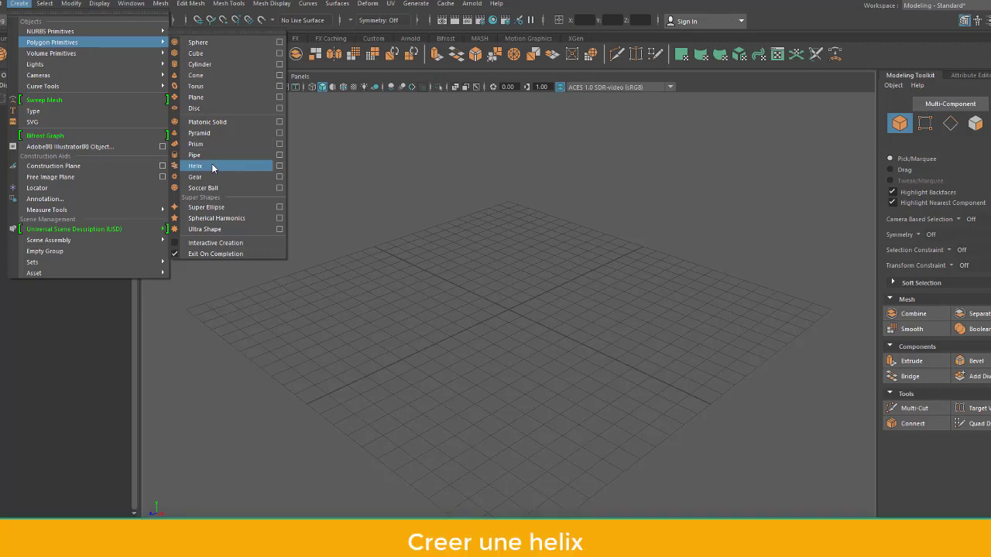
{"action": "left_click", "coordinate": [213, 167]}
{"action": "scroll", "coordinate": [544, 336], "scroll_direction": "up", "scroll_amount": 2}
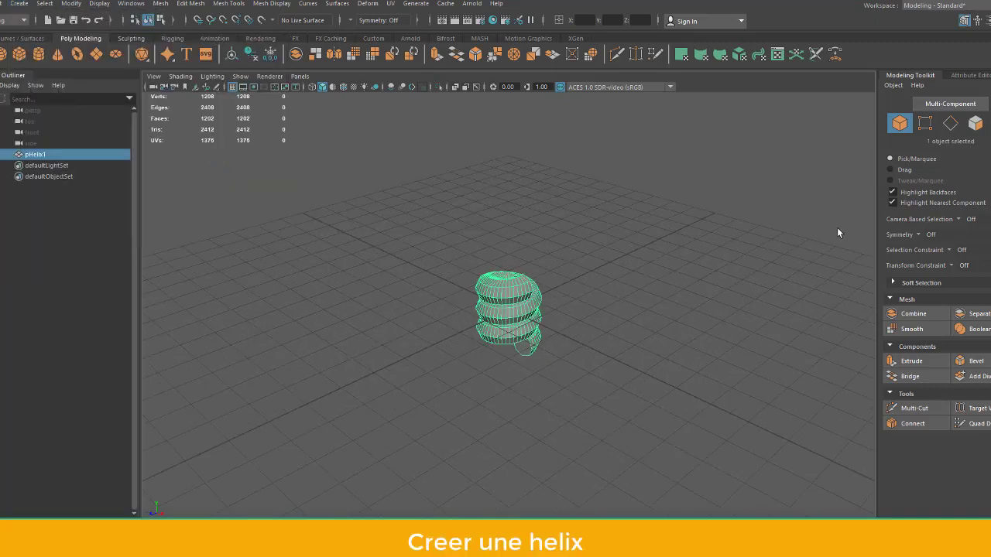
{"action": "left_click", "coordinate": [982, 76]}
Float the Channel Box on the right and give polyHelix1 30 coils.
{"action": "key", "text": "ctrl+shift+a"}
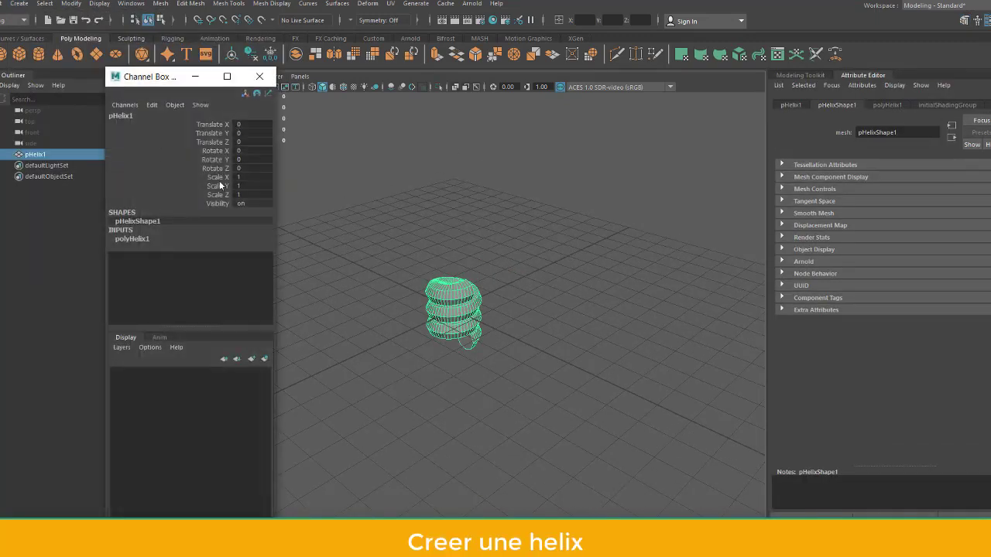
{"action": "mouse_move", "coordinate": [155, 72]}
{"action": "left_mouse_down"}
{"action": "mouse_move", "coordinate": [674, 132]}
{"action": "mouse_move", "coordinate": [866, 28]}
{"action": "left_mouse_up"}
{"action": "left_click", "coordinate": [847, 190]}
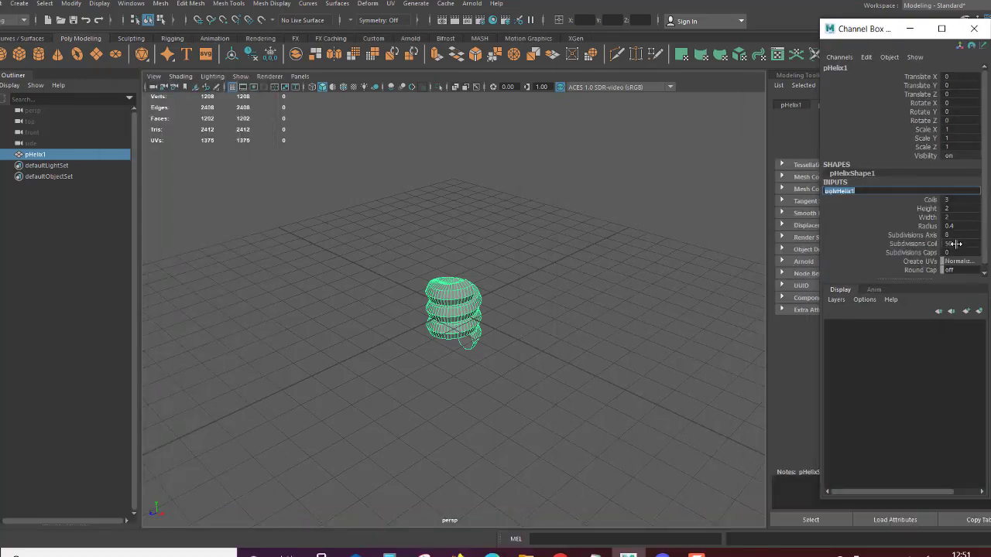
{"action": "double_click", "coordinate": [961, 200]}
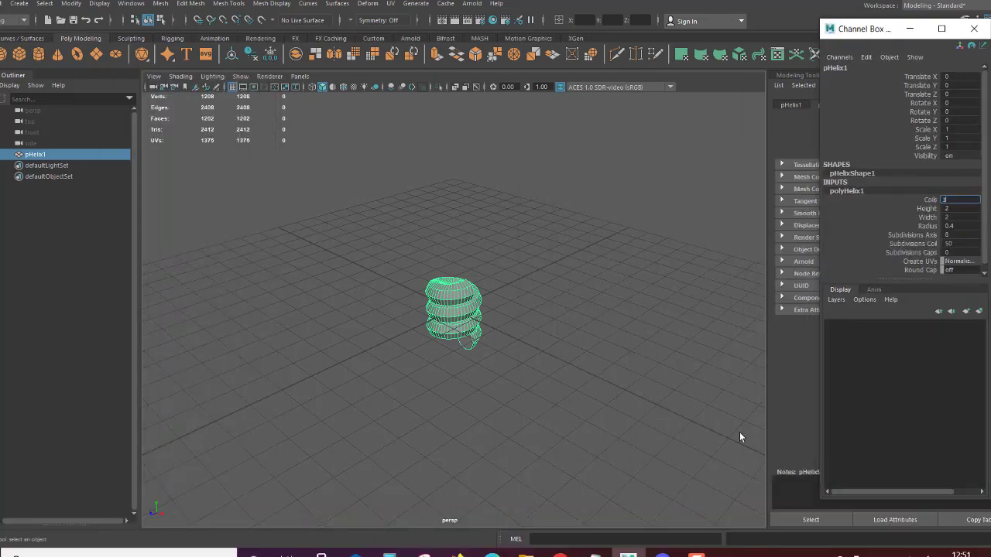
{"action": "type", "text": "0"}
{"action": "key", "text": "Return"}
Set the helix height to 38.
{"action": "double_click", "coordinate": [955, 210]}
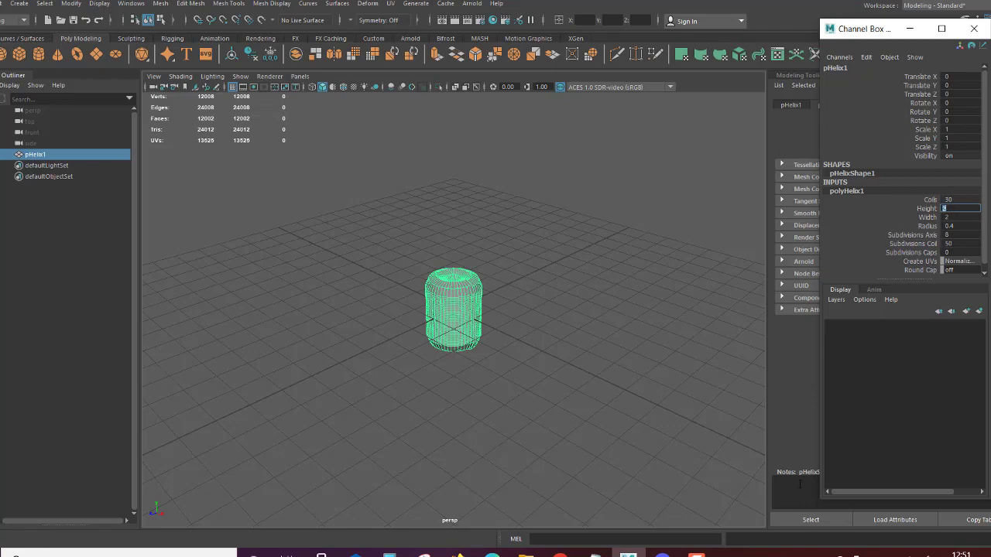
{"action": "type", "text": "0"}
{"action": "key", "text": "Return"}
{"action": "scroll", "coordinate": [551, 362], "scroll_direction": "down", "scroll_amount": 3}
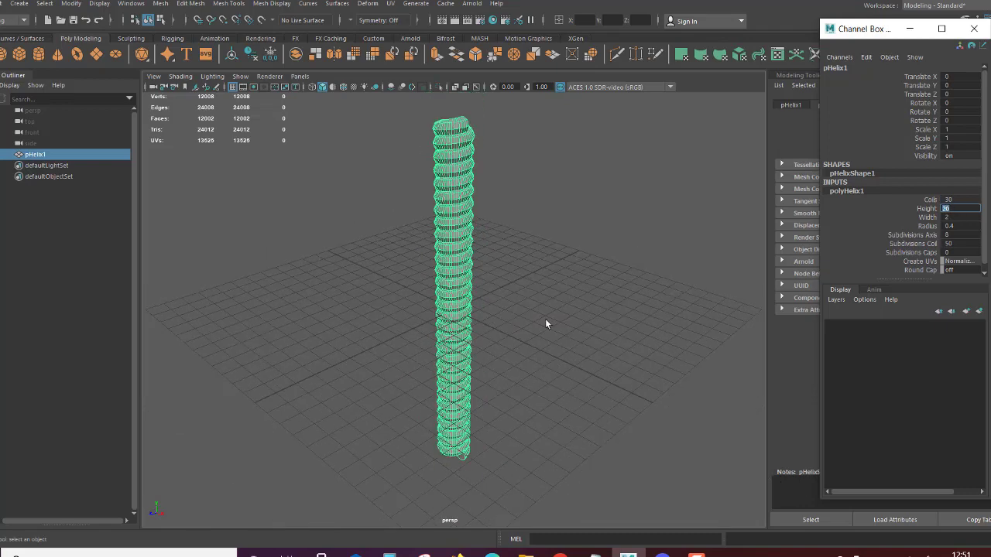
{"action": "mouse_move", "coordinate": [546, 325]}
{"action": "left_mouse_down", "text": "alt"}
{"action": "mouse_move", "coordinate": [560, 263]}
{"action": "mouse_move", "coordinate": [504, 270]}
{"action": "mouse_move", "coordinate": [539, 359]}
{"action": "mouse_move", "coordinate": [537, 325]}
{"action": "left_mouse_up", "text": "alt"}
{"action": "double_click", "coordinate": [948, 201]}
{"action": "type", "text": "38"}
{"action": "key", "text": "Return"}
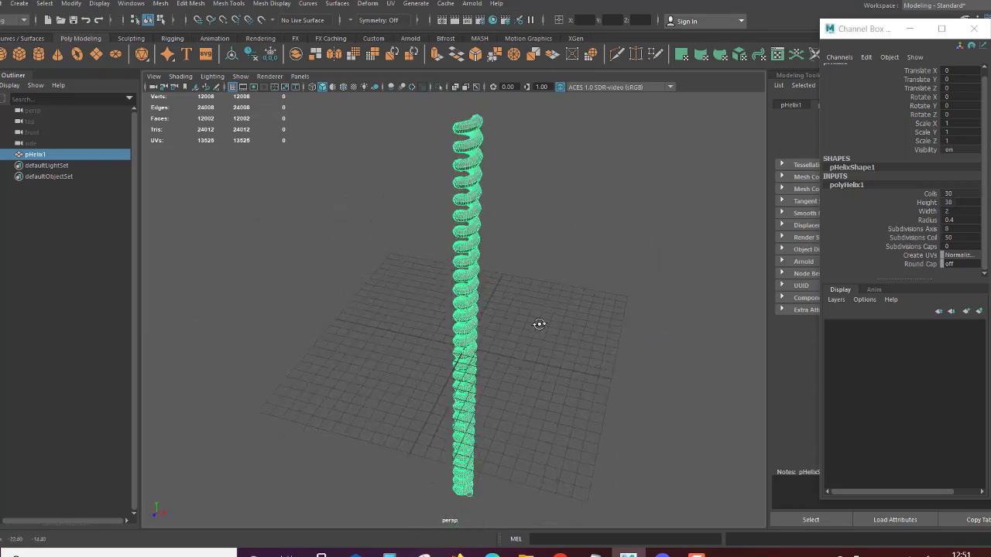
Set Subdivisions Coil to 15 and Subdivisions Axis to 6, then deselect the helix.
{"action": "left_click_drag", "start_coordinate": [958, 237], "coordinate": [929, 237], "text": "ctrl"}
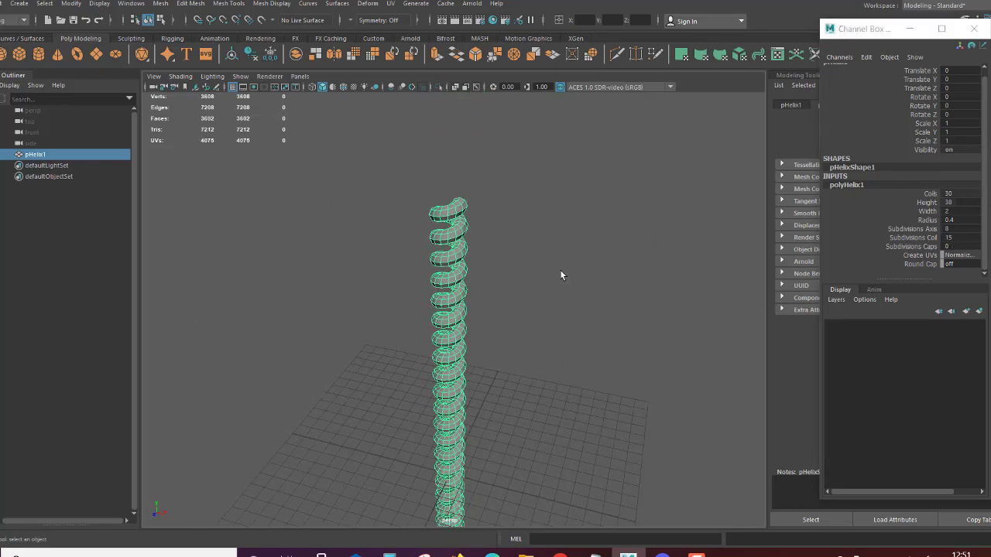
{"action": "mouse_move", "coordinate": [560, 274]}
{"action": "left_mouse_down", "text": "alt"}
{"action": "mouse_move", "coordinate": [538, 394]}
{"action": "mouse_move", "coordinate": [561, 347]}
{"action": "left_mouse_up", "text": "alt"}
{"action": "left_click_drag", "start_coordinate": [951, 228], "coordinate": [938, 229], "text": "ctrl"}
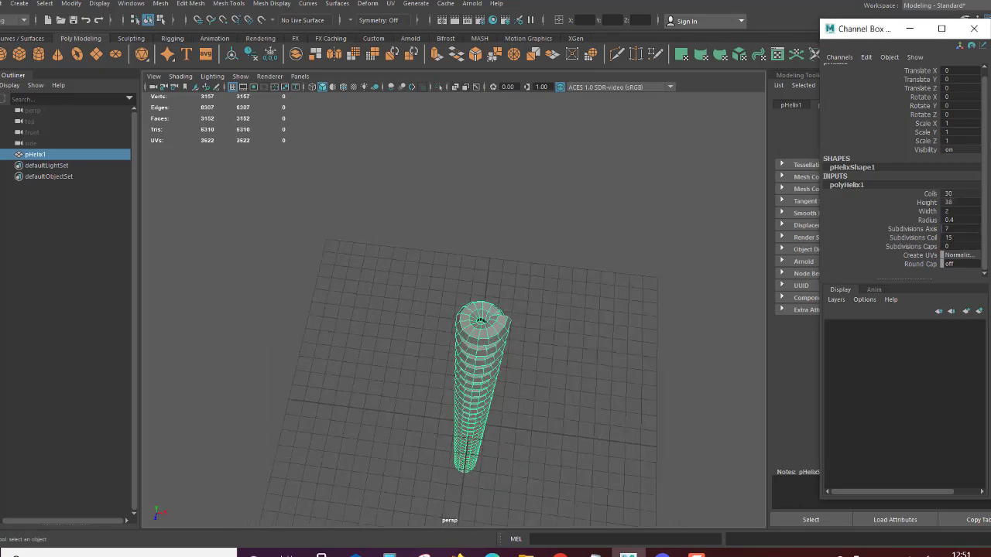
{"action": "left_click_drag", "start_coordinate": [634, 351], "coordinate": [632, 281], "text": "alt"}
{"action": "left_click", "coordinate": [958, 228]}
{"action": "type", "text": "6"}
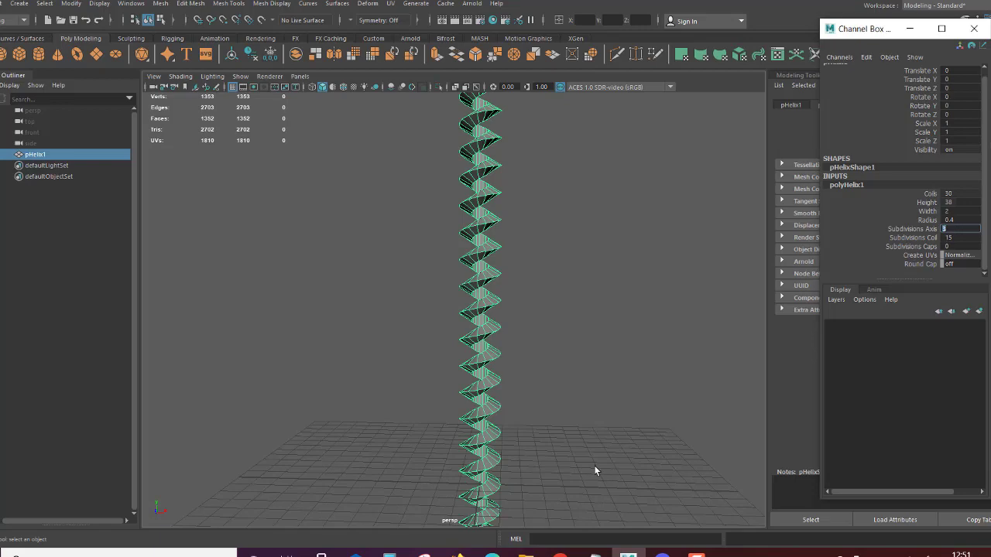
{"action": "key", "text": "Return"}
{"action": "mouse_move", "coordinate": [495, 490]}
{"action": "left_mouse_down", "text": "alt"}
{"action": "mouse_move", "coordinate": [490, 221]}
{"action": "mouse_move", "coordinate": [480, 242]}
{"action": "mouse_move", "coordinate": [499, 336]}
{"action": "left_mouse_up", "text": "alt"}
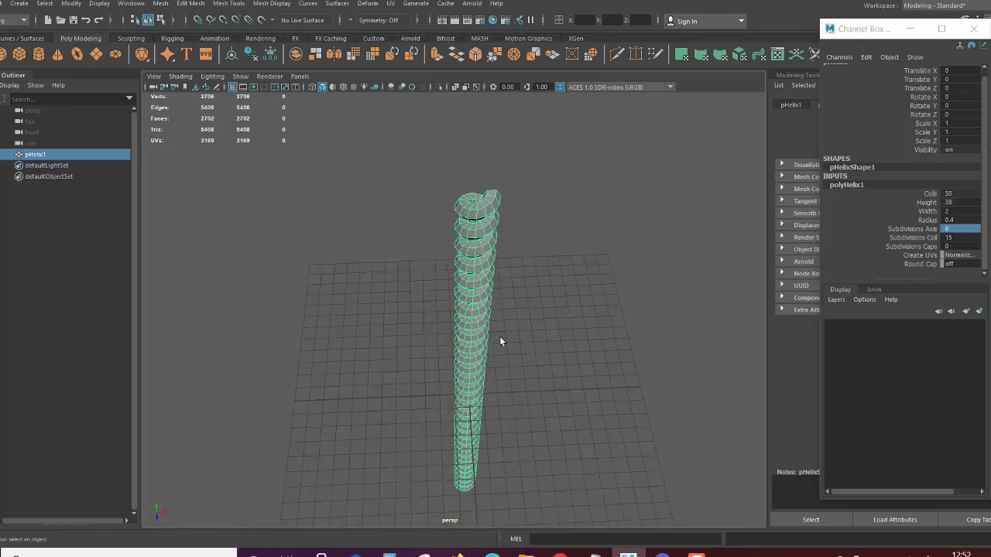
{"action": "left_click", "coordinate": [517, 335]}
{"action": "scroll", "coordinate": [495, 306], "scroll_direction": "up", "scroll_amount": 2}
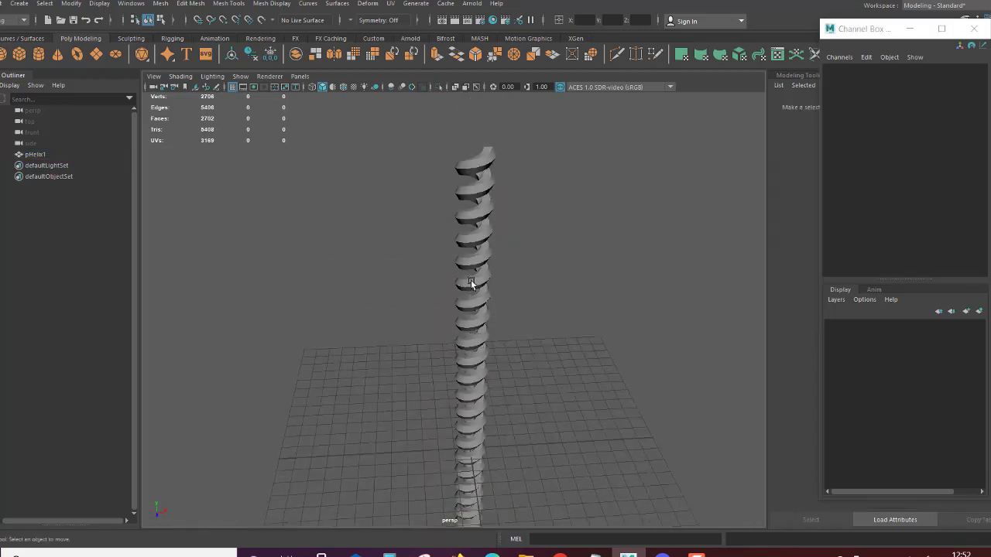
Select the helix in Edge mode and double-click a 450-edge loop running along it.
{"action": "left_click", "coordinate": [472, 285]}
{"action": "scroll", "coordinate": [470, 222], "scroll_direction": "up", "scroll_amount": 2}
{"action": "scroll", "coordinate": [542, 222], "scroll_direction": "up", "scroll_amount": 2}
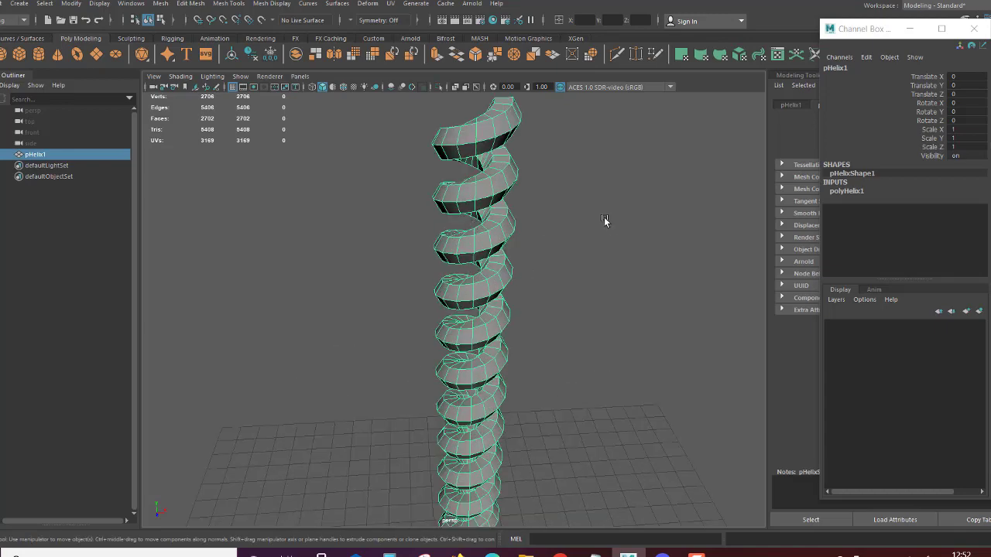
{"action": "scroll", "coordinate": [515, 255], "scroll_direction": "down", "scroll_amount": 2}
{"action": "right_click_drag", "start_coordinate": [515, 256], "coordinate": [445, 255]}
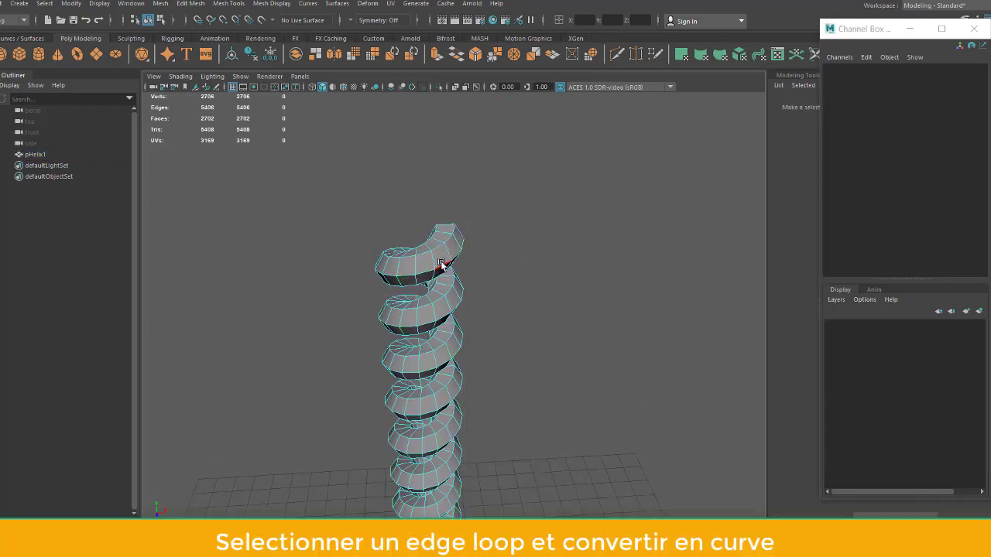
{"action": "double_click", "coordinate": [440, 265]}
{"action": "mouse_move", "coordinate": [483, 383]}
{"action": "left_mouse_down", "text": "alt"}
{"action": "mouse_move", "coordinate": [511, 137]}
{"action": "mouse_move", "coordinate": [500, 402]}
{"action": "mouse_move", "coordinate": [544, 70]}
{"action": "mouse_move", "coordinate": [511, 332]}
{"action": "mouse_move", "coordinate": [482, 194]}
{"action": "mouse_move", "coordinate": [462, 294]}
{"action": "mouse_move", "coordinate": [440, 310]}
{"action": "mouse_move", "coordinate": [584, 279]}
{"action": "mouse_move", "coordinate": [387, 155]}
{"action": "mouse_move", "coordinate": [155, 31]}
{"action": "left_mouse_up", "text": "alt"}
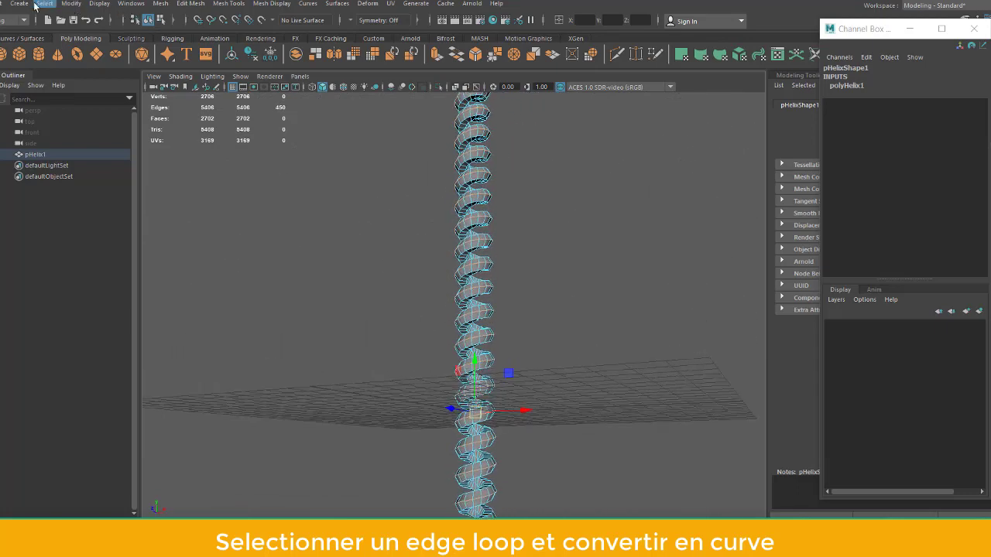
{"action": "left_click", "coordinate": [70, 4]}
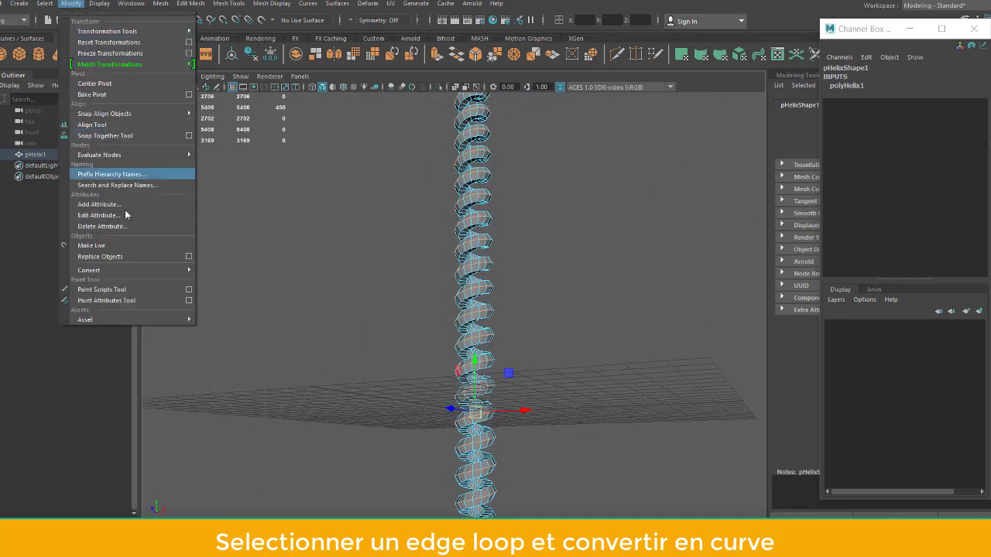
{"action": "mouse_move", "coordinate": [122, 128]}
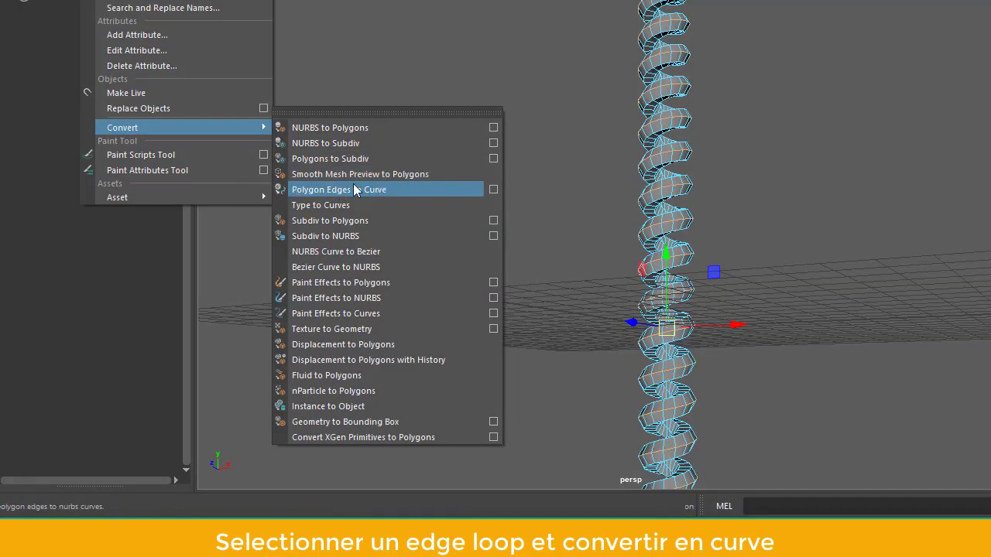
Convert the edge loop to a degree-1 linear curve, polyToCurve1.
{"action": "left_click", "coordinate": [494, 190]}
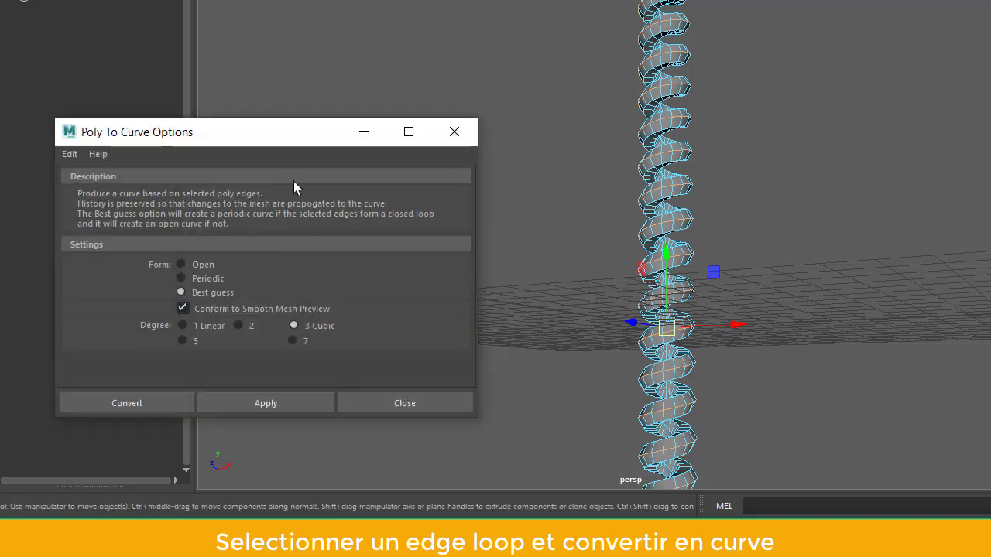
{"action": "left_click_drag", "start_coordinate": [277, 136], "coordinate": [287, 1]}
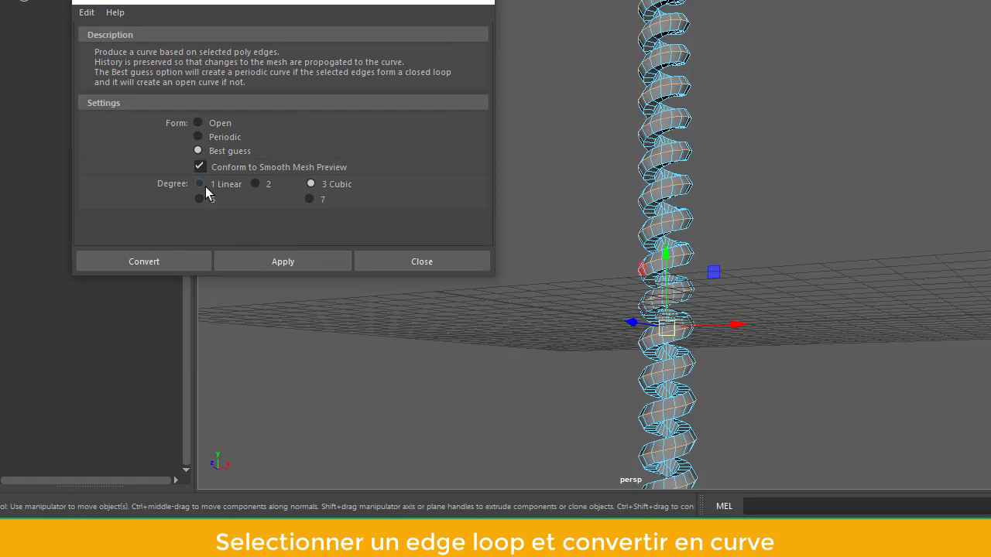
{"action": "left_click", "coordinate": [297, 255]}
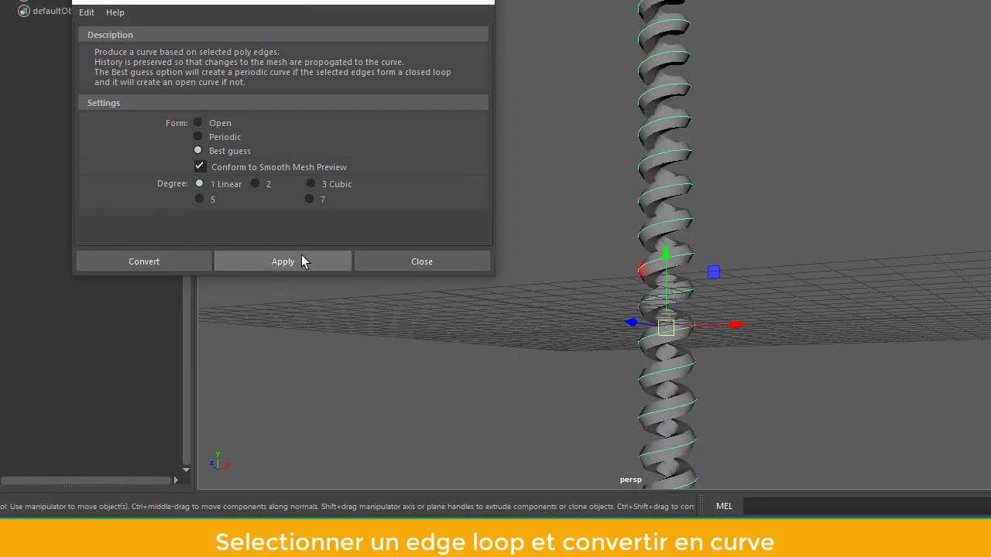
{"action": "left_click", "coordinate": [434, 265]}
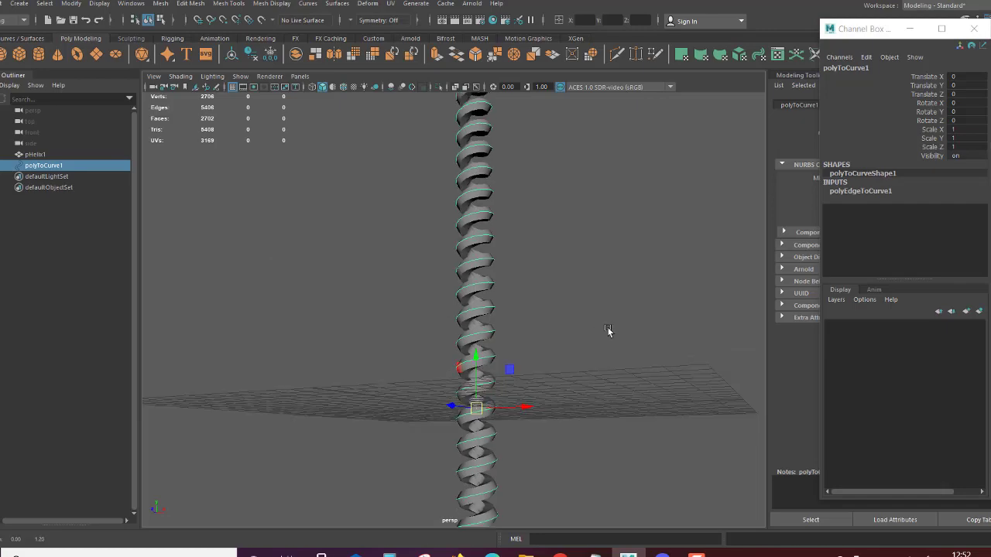
{"action": "left_click_drag", "start_coordinate": [608, 331], "coordinate": [635, 358], "text": "alt"}
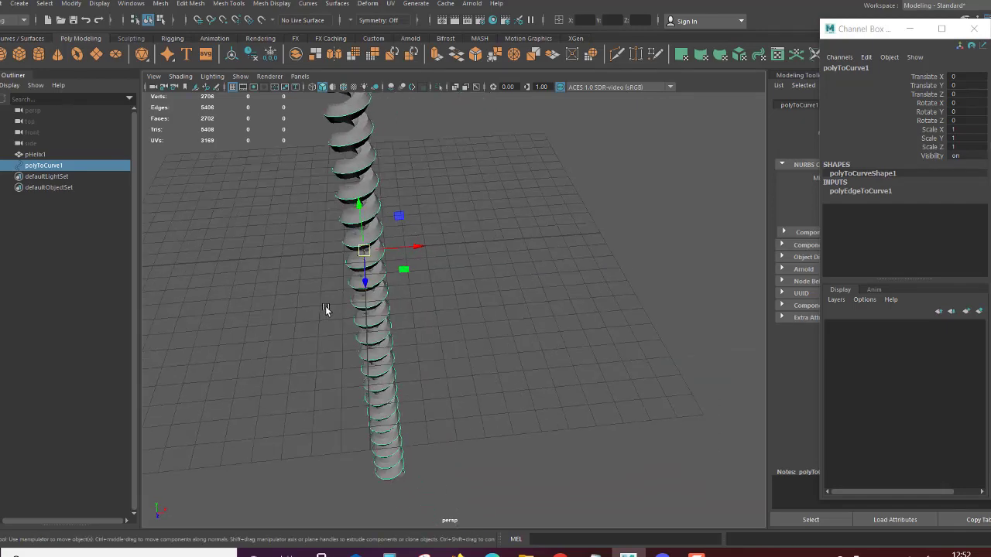
Undo the accidental move of polyToCurve1, deselect it, and switch to the four-view layout.
{"action": "left_click_drag", "start_coordinate": [325, 305], "coordinate": [553, 272], "text": "alt"}
{"action": "left_click_drag", "start_coordinate": [443, 285], "coordinate": [532, 281]}
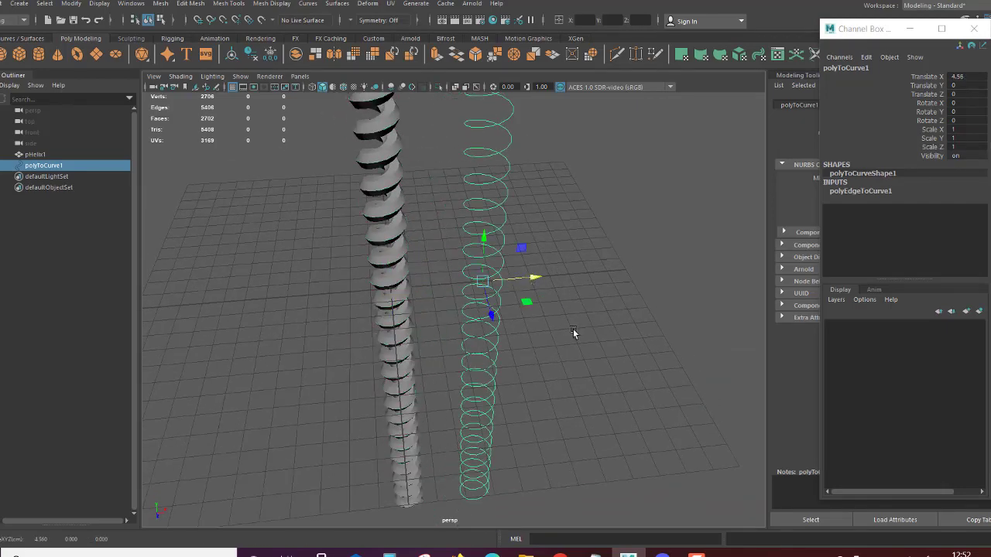
{"action": "key", "text": "ctrl+z"}
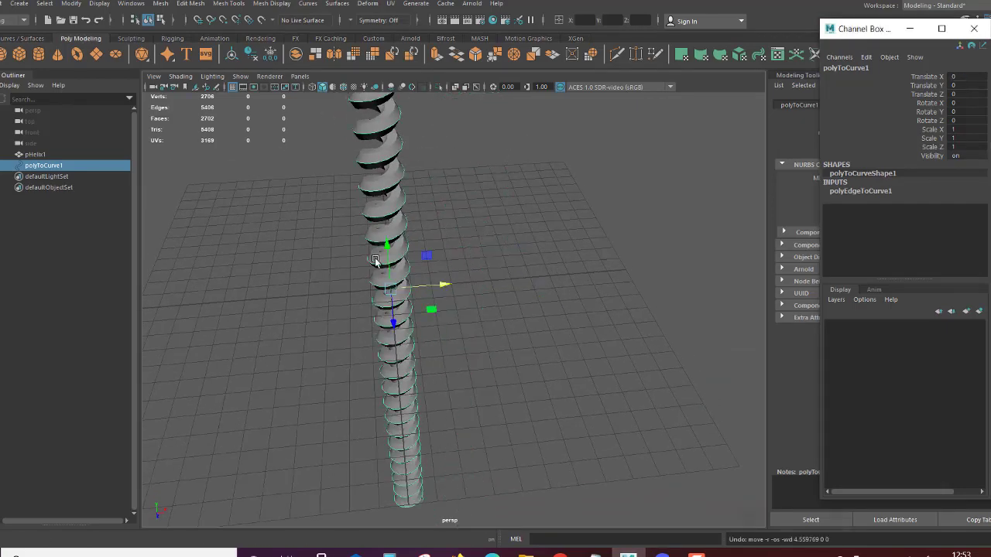
{"action": "left_click", "coordinate": [450, 236]}
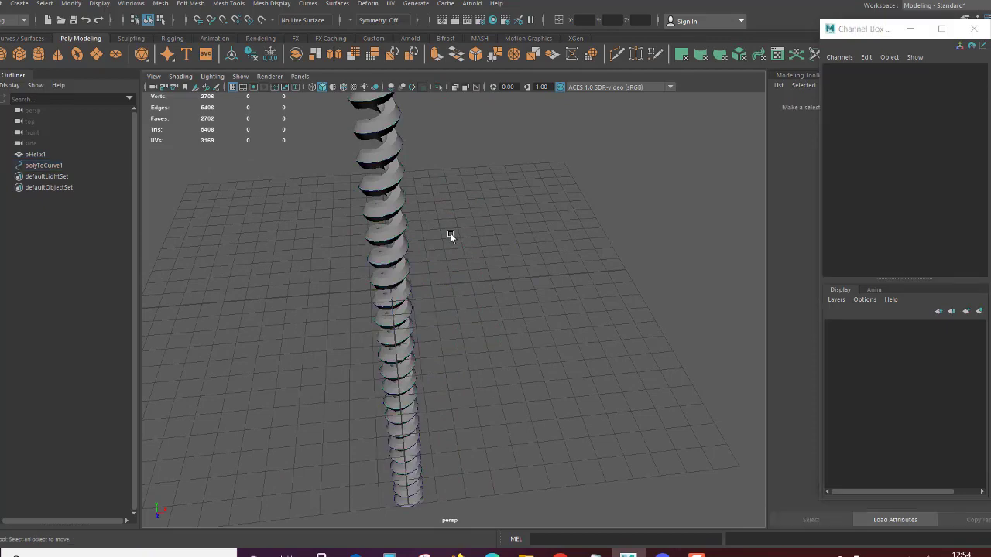
{"action": "key", "text": "space"}
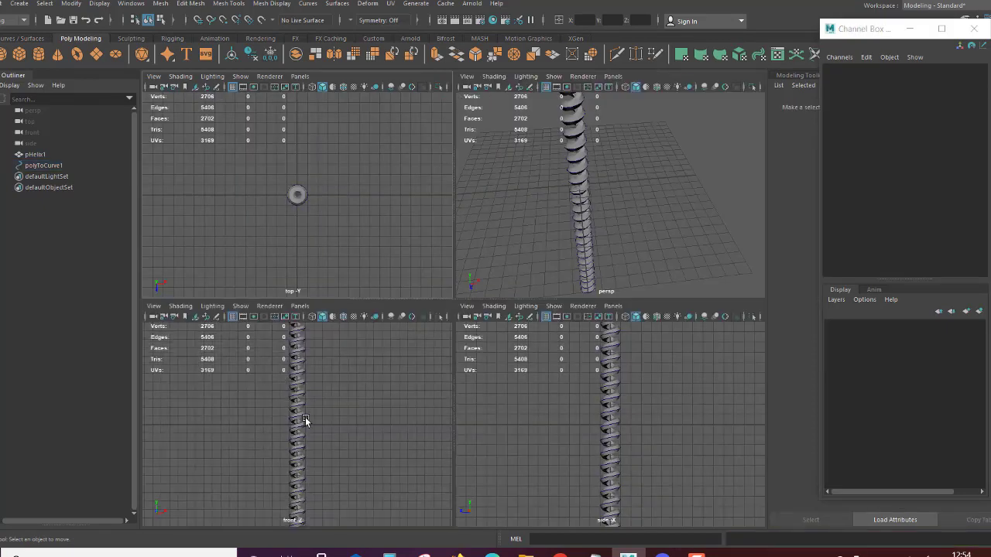
Maximize the front view and draw a bezier curve starting at the helix's bottom.
{"action": "scroll", "coordinate": [304, 410], "scroll_direction": "down", "scroll_amount": 2}
{"action": "key", "text": "space"}
{"action": "scroll", "coordinate": [469, 321], "scroll_direction": "up", "scroll_amount": 2}
{"action": "scroll", "coordinate": [470, 321], "scroll_direction": "down", "scroll_amount": 2}
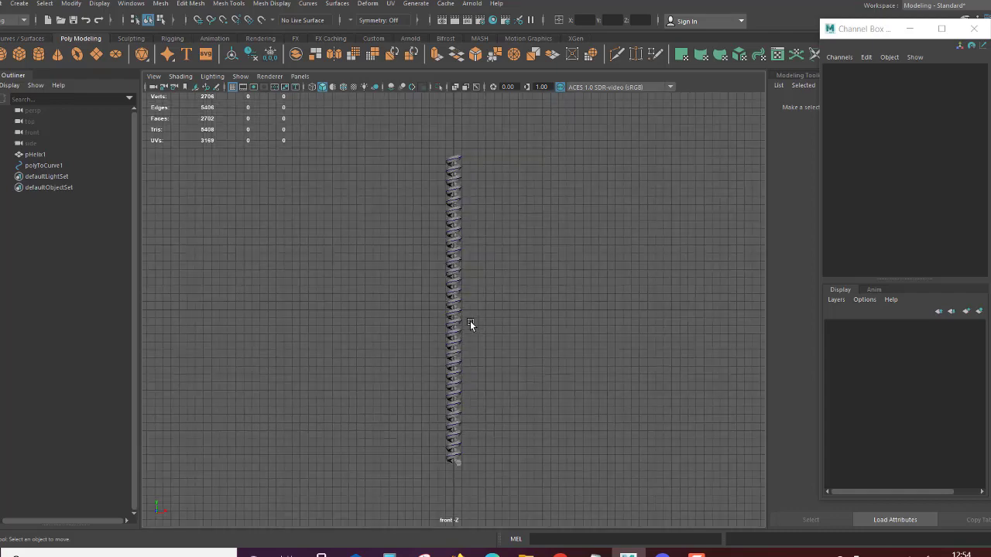
{"action": "scroll", "coordinate": [469, 320], "scroll_direction": "up", "scroll_amount": 1}
{"action": "left_click", "coordinate": [23, 38]}
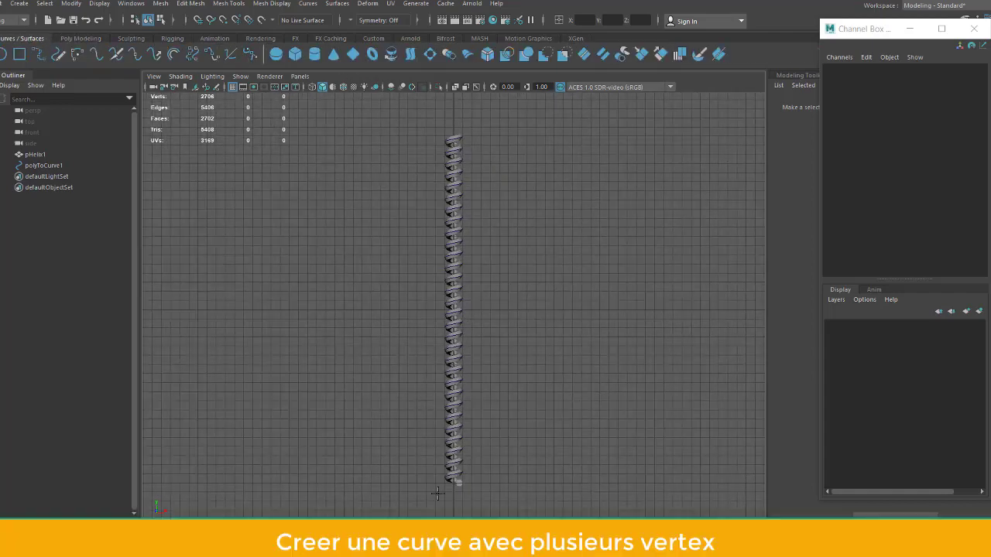
{"action": "left_click", "coordinate": [474, 453]}
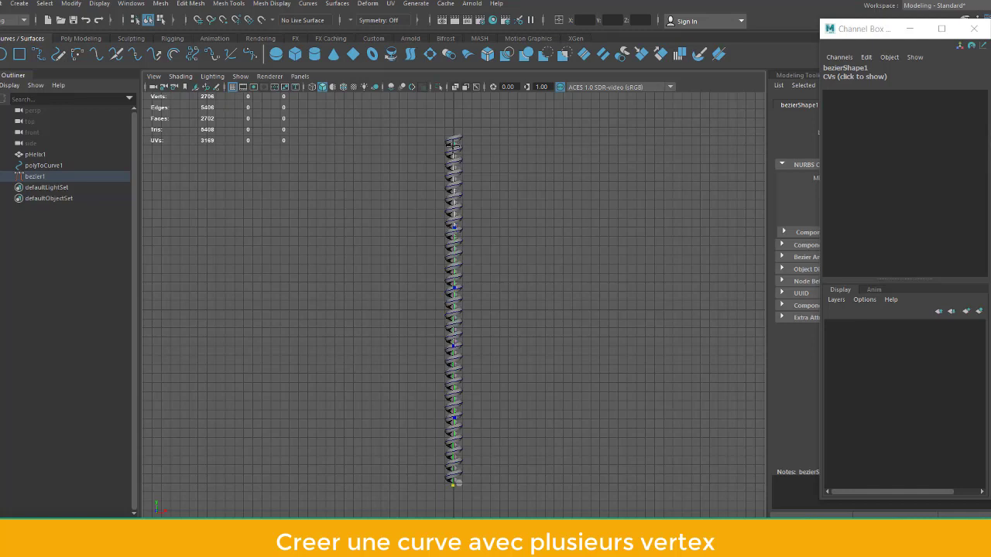
Move bezier1 right of the helix and scale all its CVs in X into a vertical line.
{"action": "key", "text": "Return"}
{"action": "key", "text": "w"}
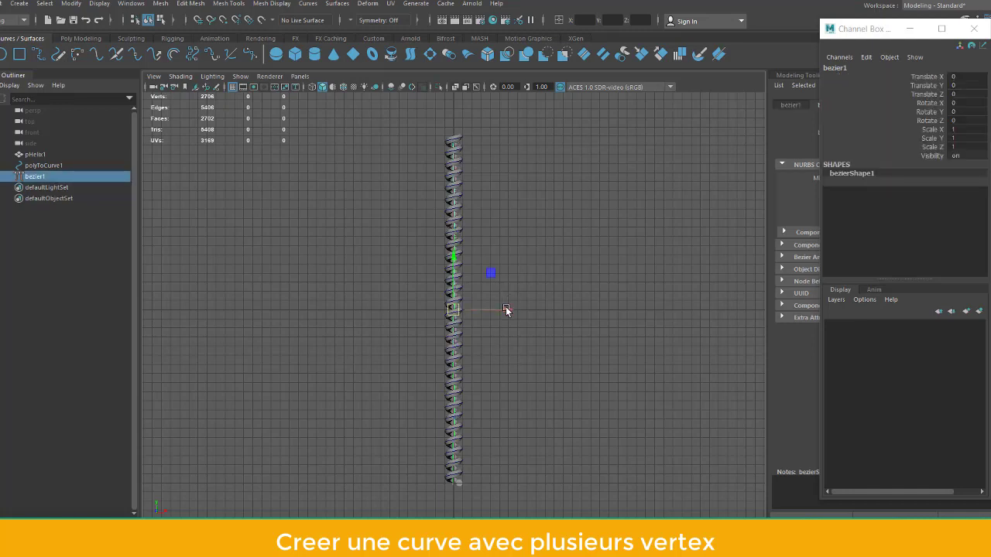
{"action": "left_click_drag", "start_coordinate": [507, 316], "coordinate": [558, 320]}
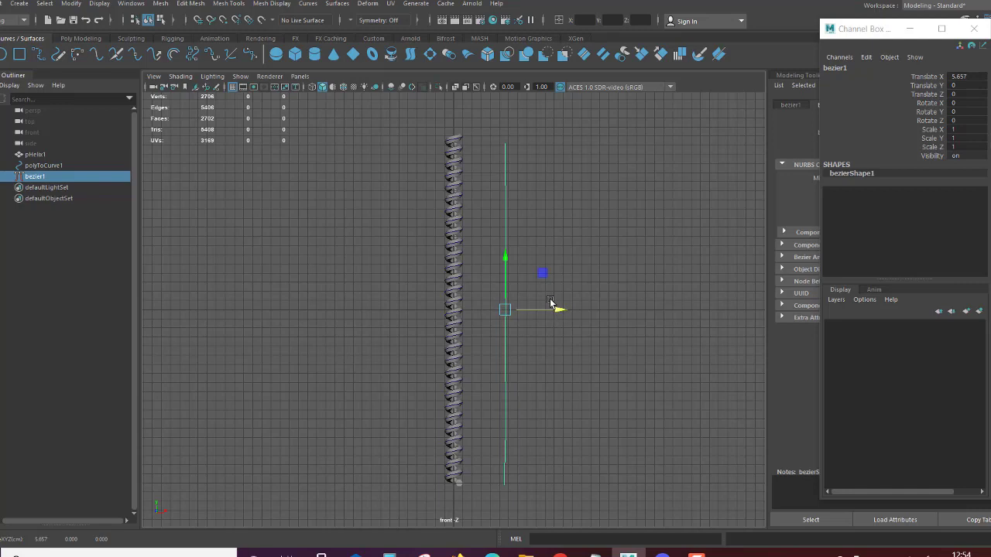
{"action": "right_click_drag", "start_coordinate": [553, 269], "coordinate": [509, 268]}
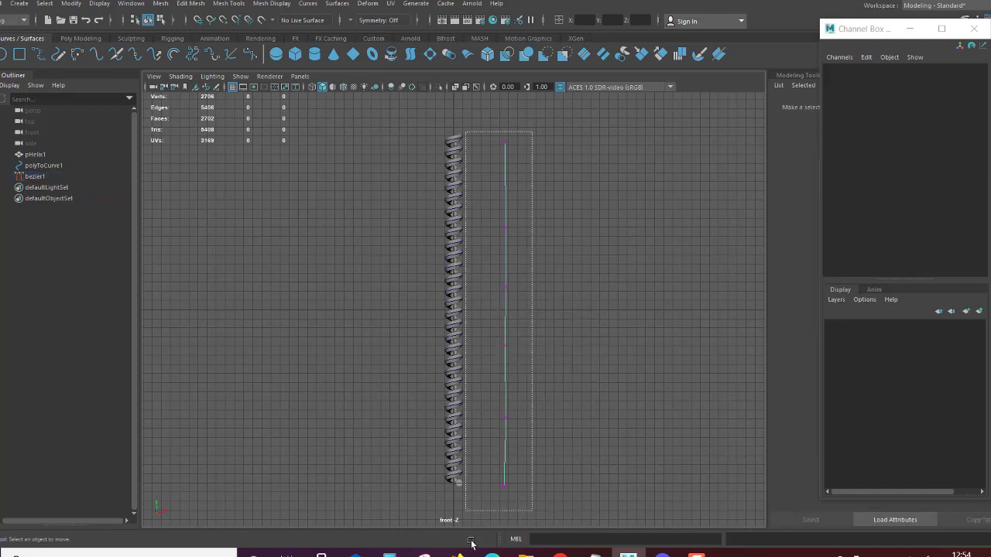
{"action": "left_click_drag", "start_coordinate": [534, 130], "coordinate": [489, 527]}
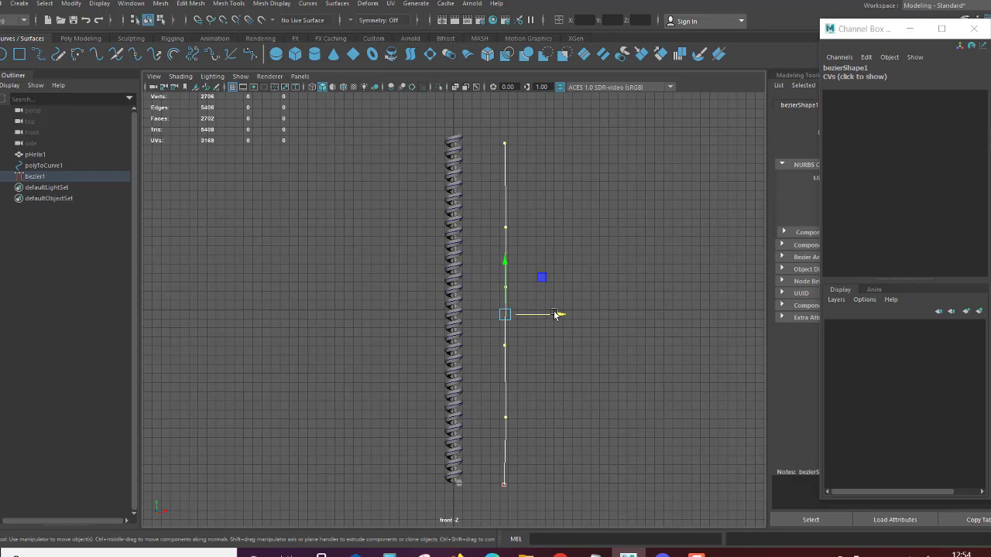
{"action": "key", "text": "r"}
{"action": "left_click_drag", "start_coordinate": [553, 318], "coordinate": [477, 317]}
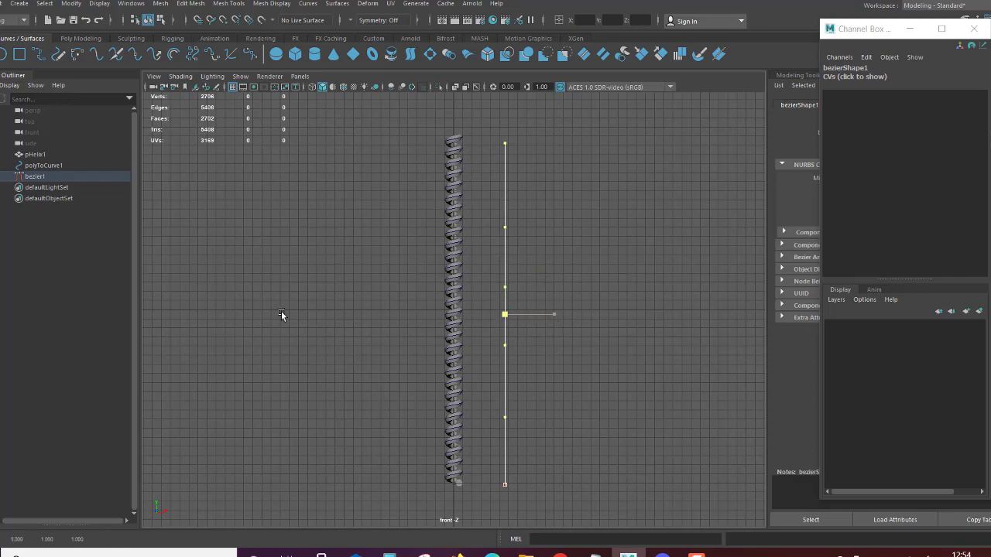
Pull one bezier1 control point sideways along X, then return to object mode.
{"action": "key", "text": "w"}
{"action": "key", "text": "space"}
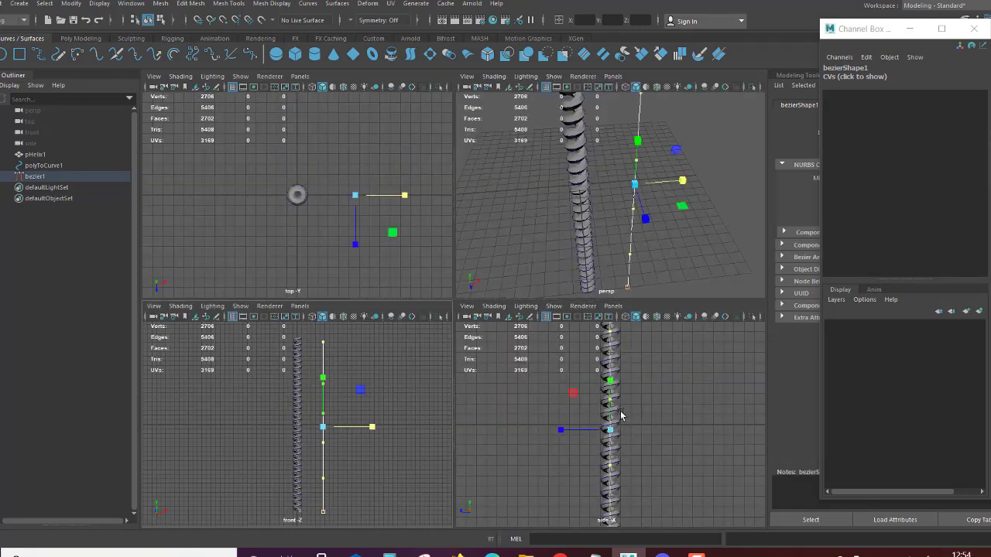
{"action": "left_click_drag", "start_coordinate": [555, 436], "coordinate": [571, 423]}
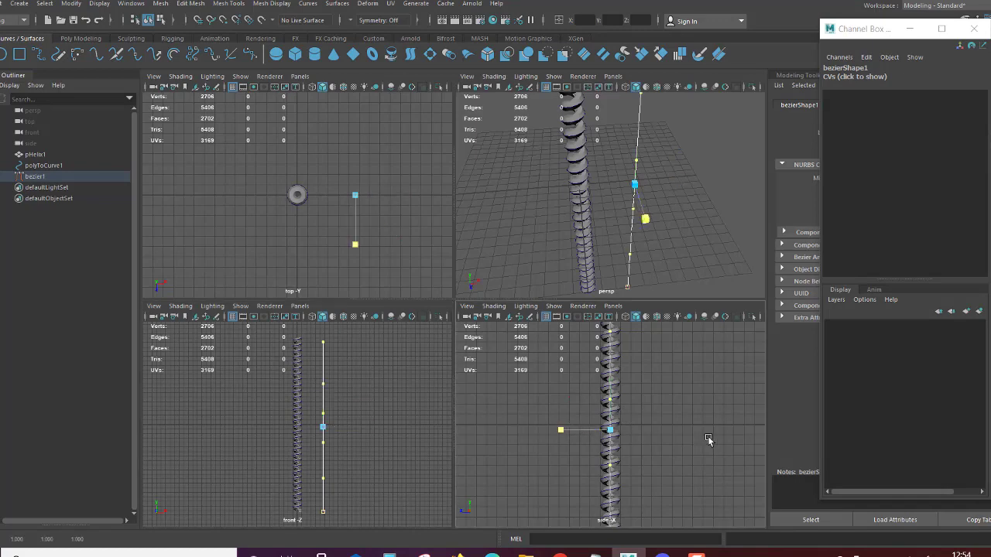
{"action": "key", "text": "w"}
{"action": "key", "text": "space"}
{"action": "left_click_drag", "start_coordinate": [546, 286], "coordinate": [497, 288]}
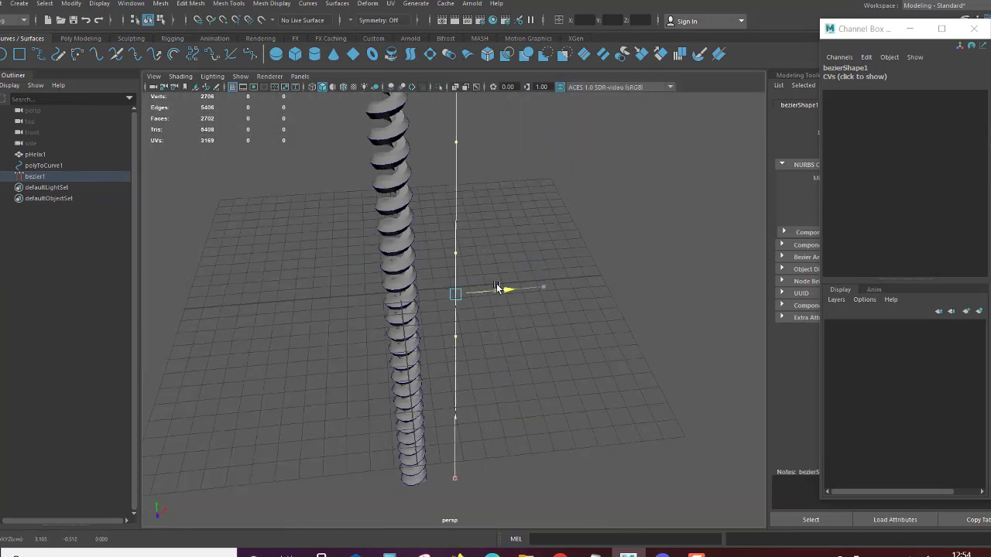
{"action": "key", "text": "F8"}
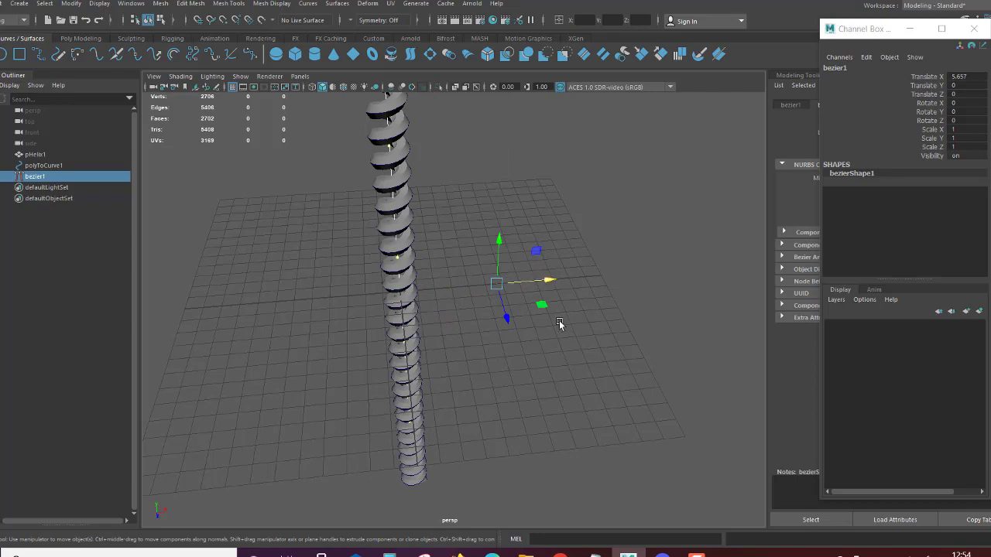
Freeze bezier1's transformations, then select polyToCurve1.
{"action": "right_click_drag", "start_coordinate": [619, 249], "coordinate": [642, 227]}
{"action": "left_click", "coordinate": [434, 232]}
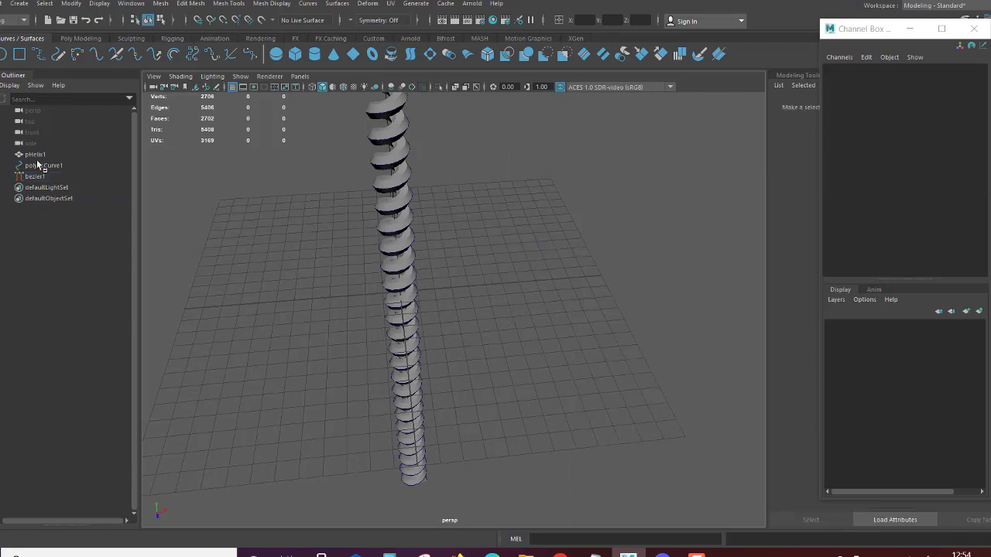
{"action": "left_click", "coordinate": [36, 167]}
{"action": "left_click", "coordinate": [35, 176]}
{"action": "left_click_drag", "start_coordinate": [325, 255], "coordinate": [332, 123], "text": "alt"}
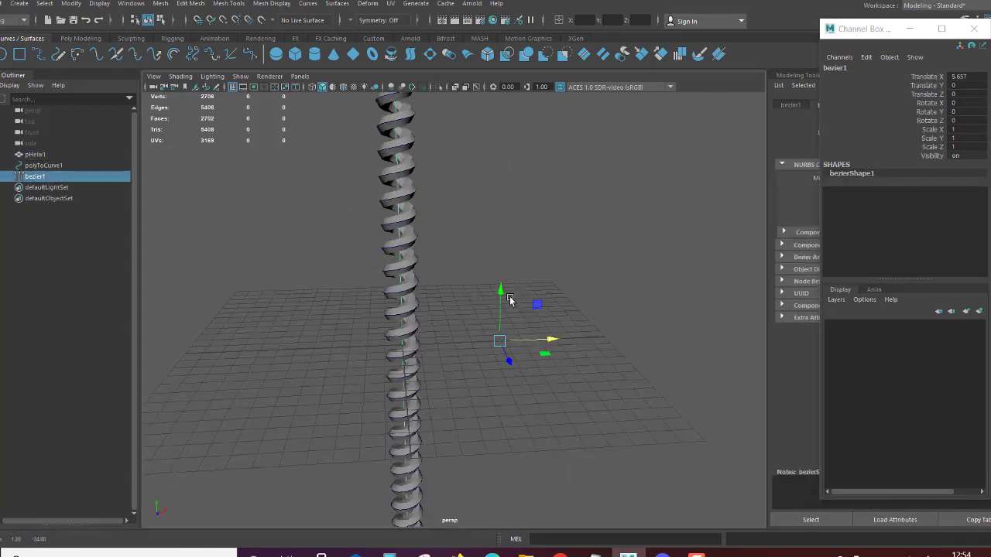
{"action": "left_click", "coordinate": [81, 38]}
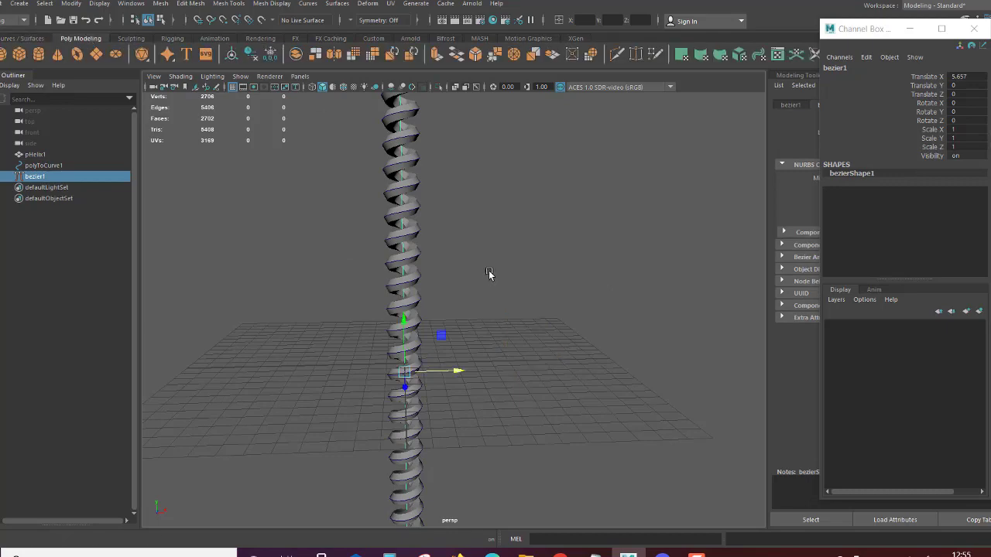
{"action": "left_click_drag", "start_coordinate": [491, 274], "coordinate": [461, 317], "text": "alt"}
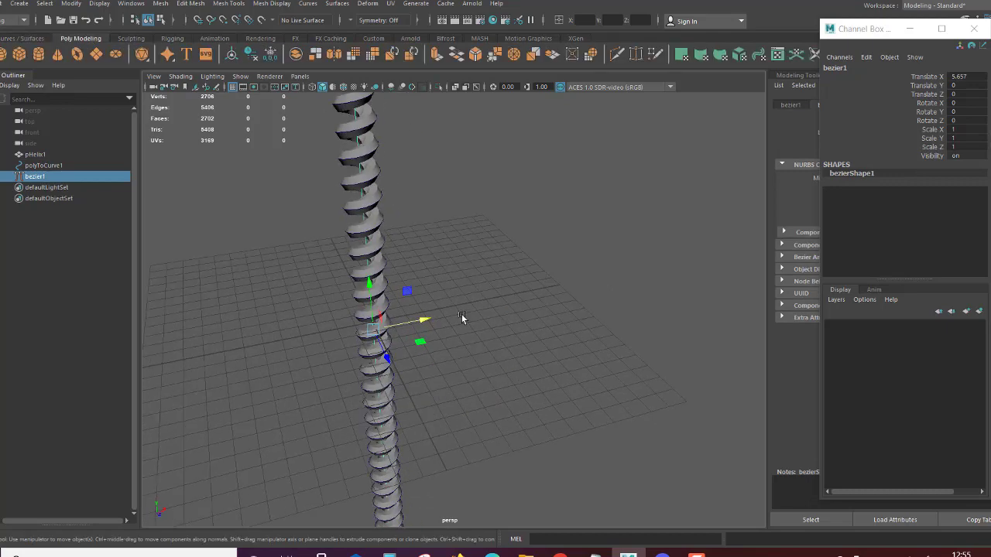
{"action": "left_click", "coordinate": [270, 54]}
{"action": "left_click", "coordinate": [47, 165]}
Scale polyToCurve1 down in X and Z to about 0.836, checking the fit in wireframe.
{"action": "mouse_move", "coordinate": [639, 338]}
{"action": "left_mouse_down", "text": "alt"}
{"action": "mouse_move", "coordinate": [503, 390]}
{"action": "mouse_move", "coordinate": [433, 224]}
{"action": "mouse_move", "coordinate": [511, 370]}
{"action": "mouse_move", "coordinate": [550, 376]}
{"action": "mouse_move", "coordinate": [523, 373]}
{"action": "left_mouse_up", "text": "alt"}
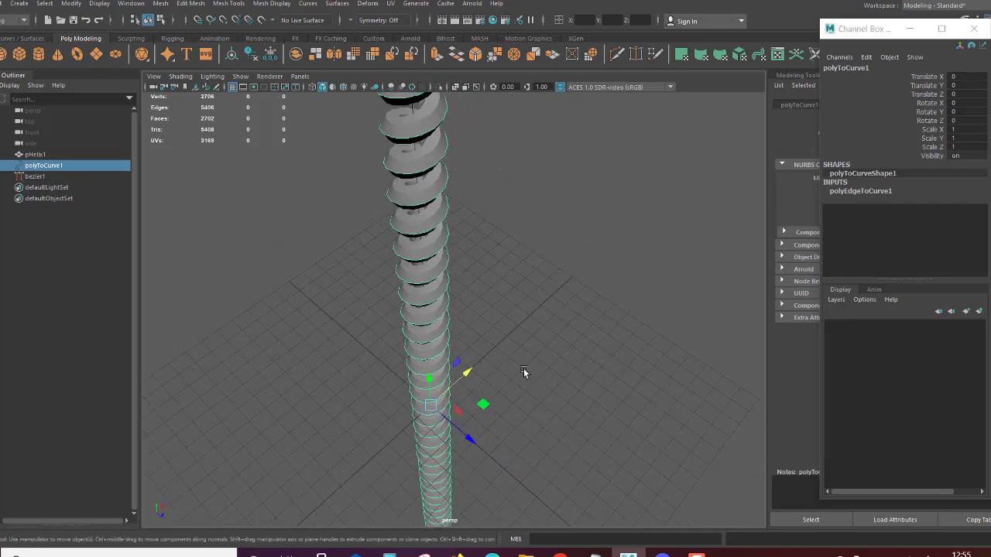
{"action": "key", "text": "r"}
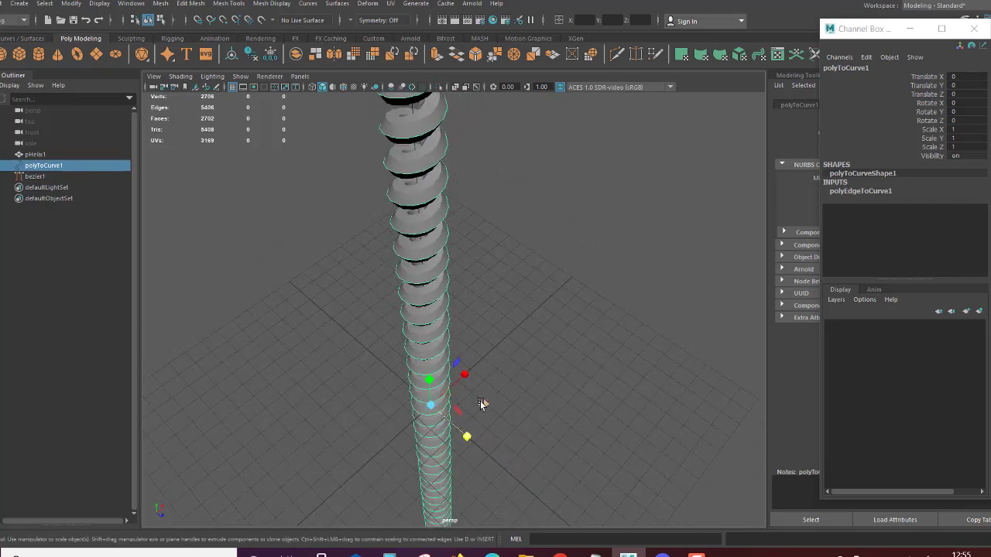
{"action": "left_click_drag", "start_coordinate": [486, 400], "coordinate": [484, 402]}
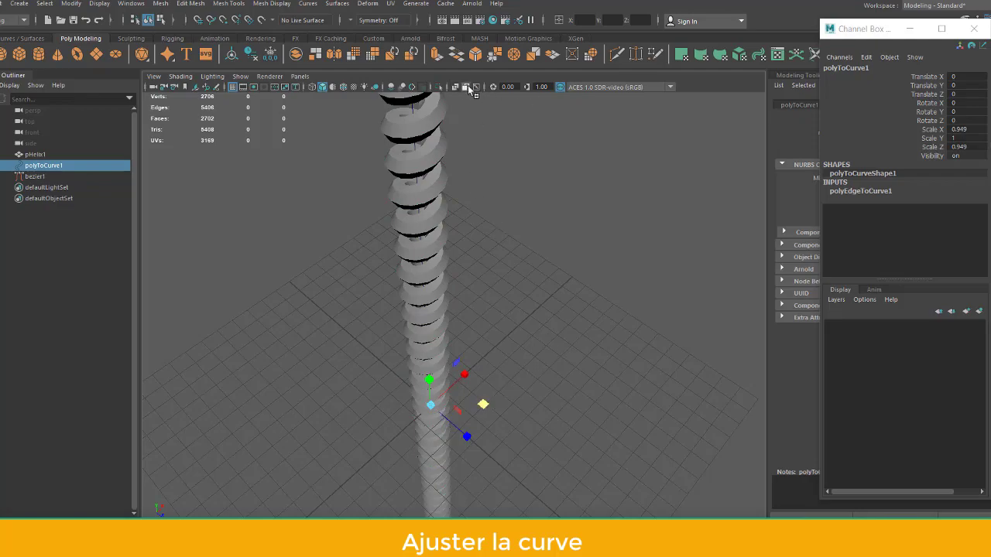
{"action": "left_click", "coordinate": [323, 87]}
{"action": "mouse_move", "coordinate": [338, 121]}
{"action": "left_mouse_down", "text": "alt"}
{"action": "mouse_move", "coordinate": [395, 286]}
{"action": "mouse_move", "coordinate": [374, 336]}
{"action": "mouse_move", "coordinate": [537, 318]}
{"action": "mouse_move", "coordinate": [376, 310]}
{"action": "mouse_move", "coordinate": [570, 312]}
{"action": "mouse_move", "coordinate": [539, 283]}
{"action": "mouse_move", "coordinate": [565, 337]}
{"action": "mouse_move", "coordinate": [521, 380]}
{"action": "mouse_move", "coordinate": [487, 368]}
{"action": "mouse_move", "coordinate": [491, 274]}
{"action": "mouse_move", "coordinate": [510, 223]}
{"action": "mouse_move", "coordinate": [503, 371]}
{"action": "mouse_move", "coordinate": [387, 398]}
{"action": "mouse_move", "coordinate": [386, 364]}
{"action": "mouse_move", "coordinate": [450, 356]}
{"action": "mouse_move", "coordinate": [373, 446]}
{"action": "mouse_move", "coordinate": [537, 348]}
{"action": "mouse_move", "coordinate": [510, 265]}
{"action": "mouse_move", "coordinate": [301, 104]}
{"action": "left_mouse_up", "text": "alt"}
{"action": "key", "text": "r"}
Return to shaded display and delete the pHelix1 mesh.
{"action": "left_click", "coordinate": [322, 87]}
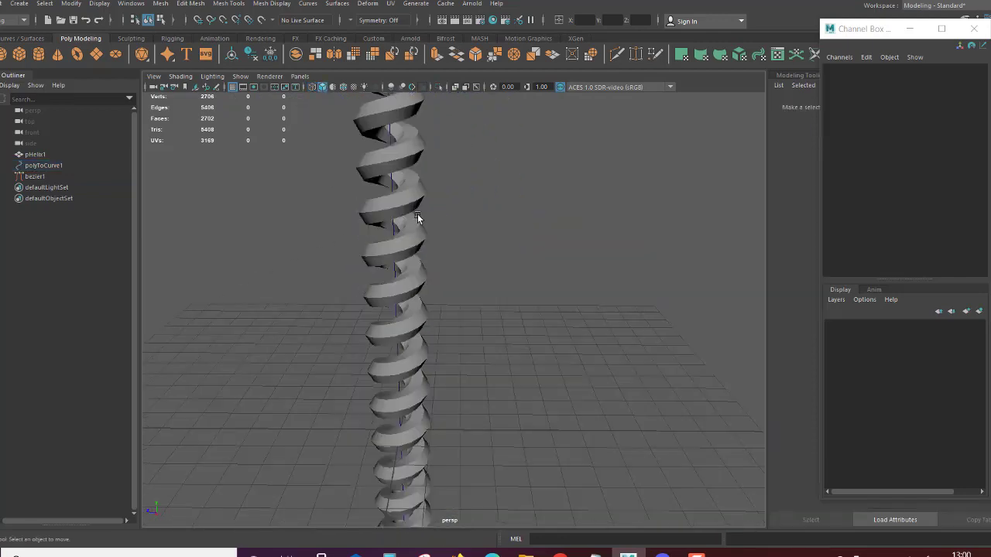
{"action": "left_click", "coordinate": [411, 212]}
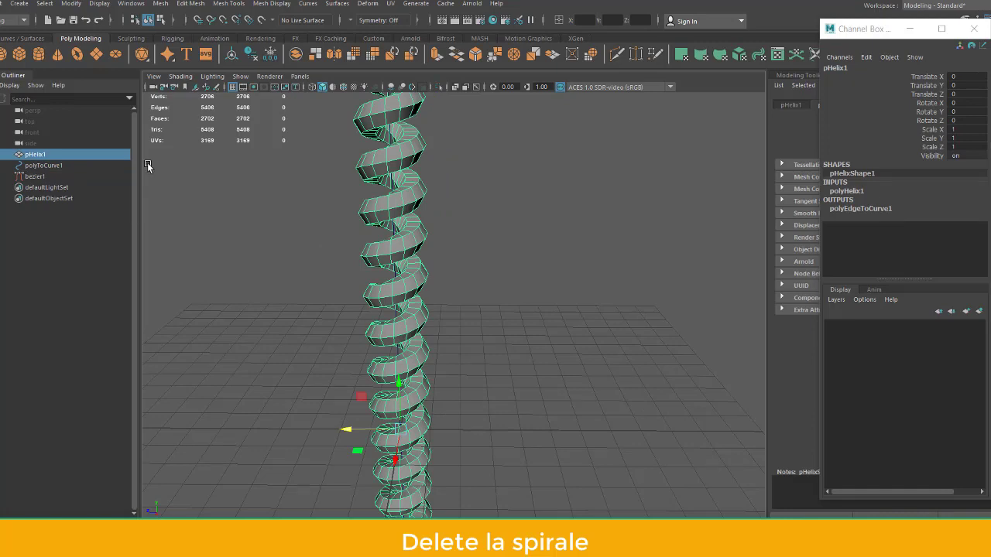
{"action": "key", "text": "Delete"}
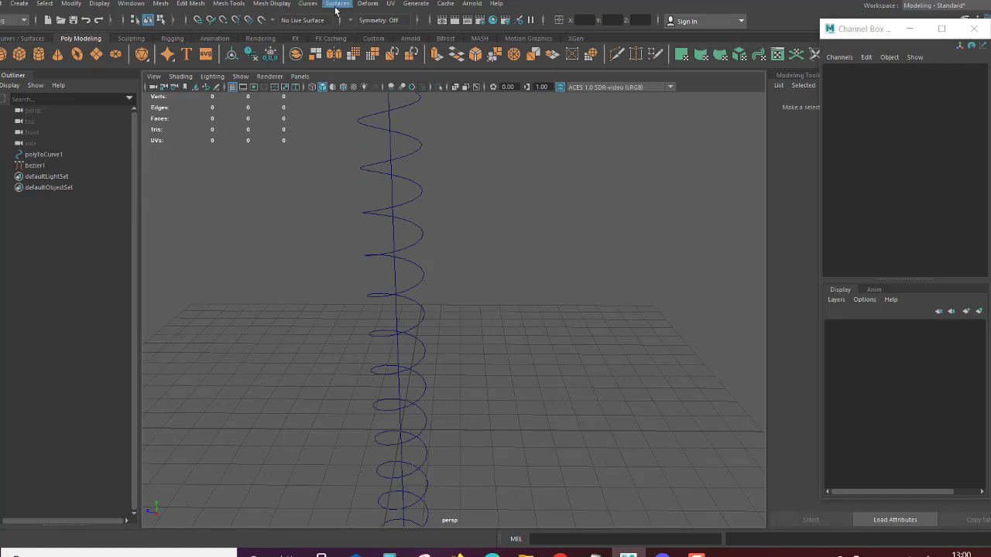
{"action": "left_click", "coordinate": [378, 6]}
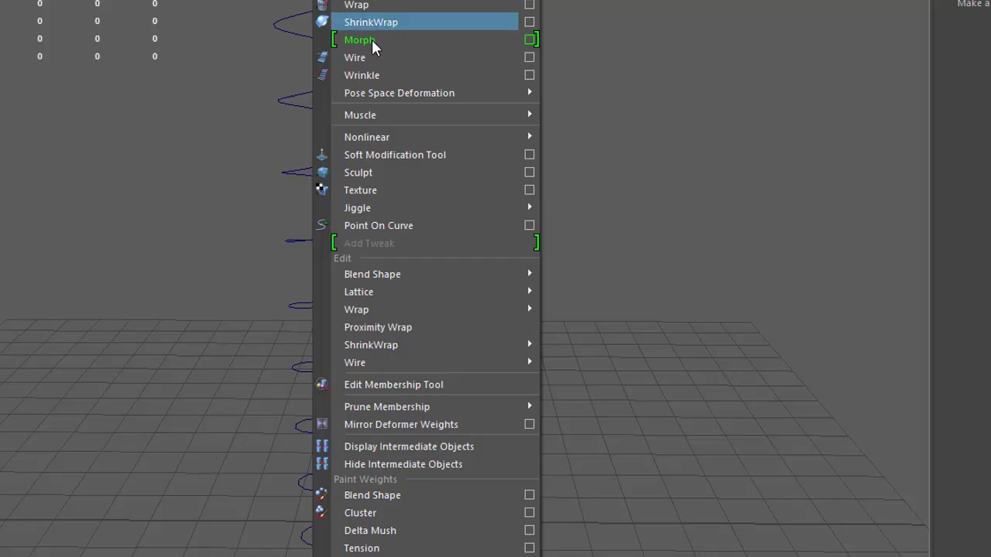
Create a wire deformer that deforms polyToCurve1 with bezier1 as the wire.
{"action": "left_click", "coordinate": [361, 59]}
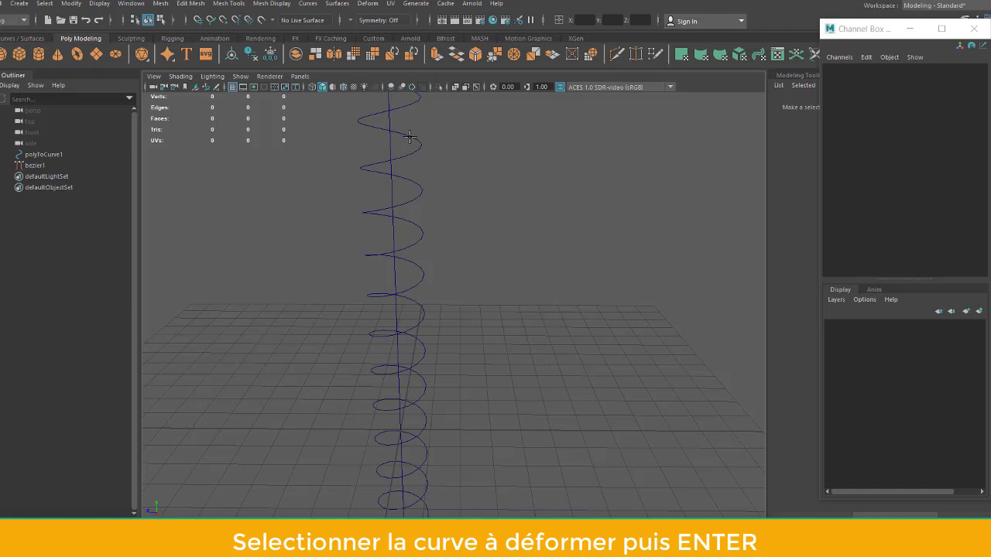
{"action": "left_click", "coordinate": [410, 137]}
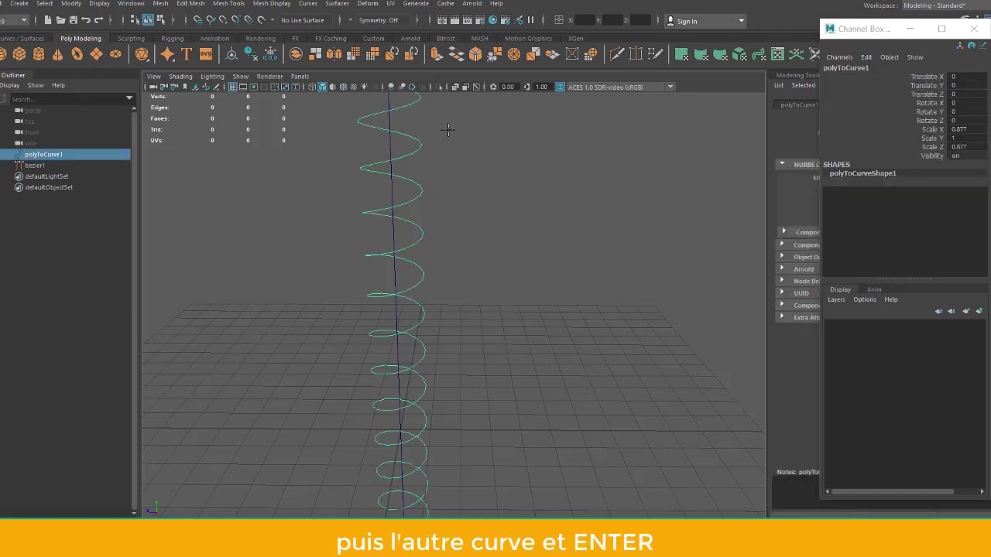
{"action": "left_click", "coordinate": [390, 140]}
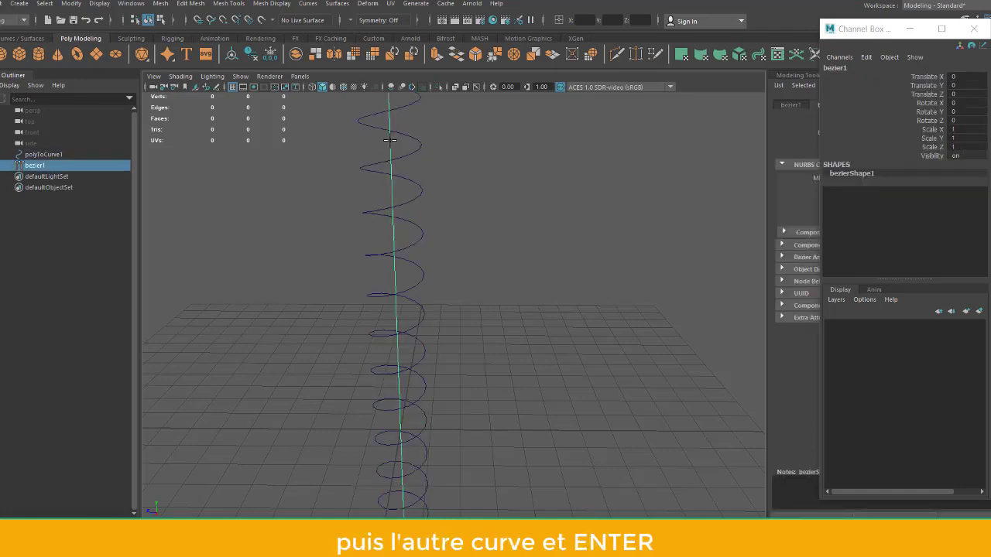
{"action": "key", "text": "Return"}
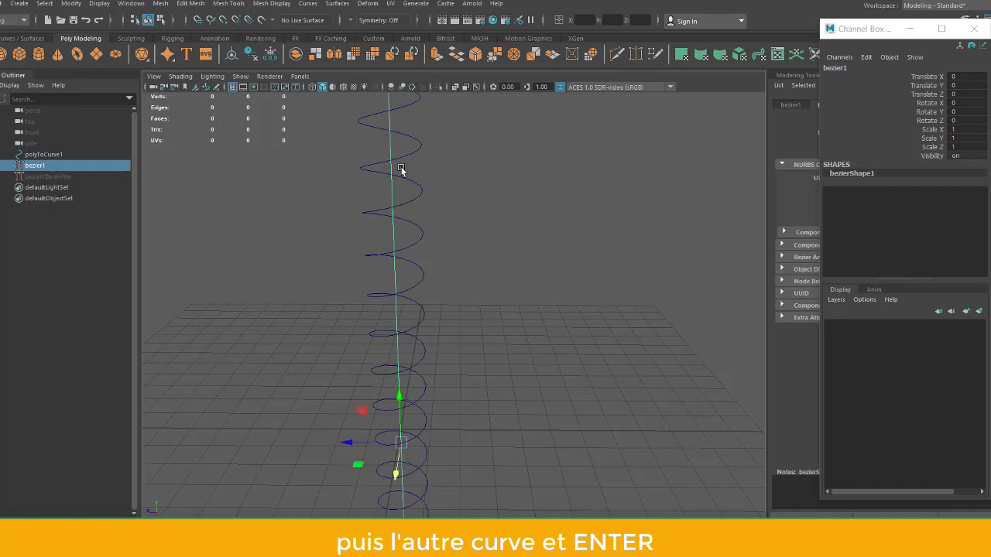
{"action": "scroll", "coordinate": [434, 275], "scroll_direction": "down", "scroll_amount": 5}
{"action": "right_click_drag", "start_coordinate": [469, 204], "coordinate": [422, 207]}
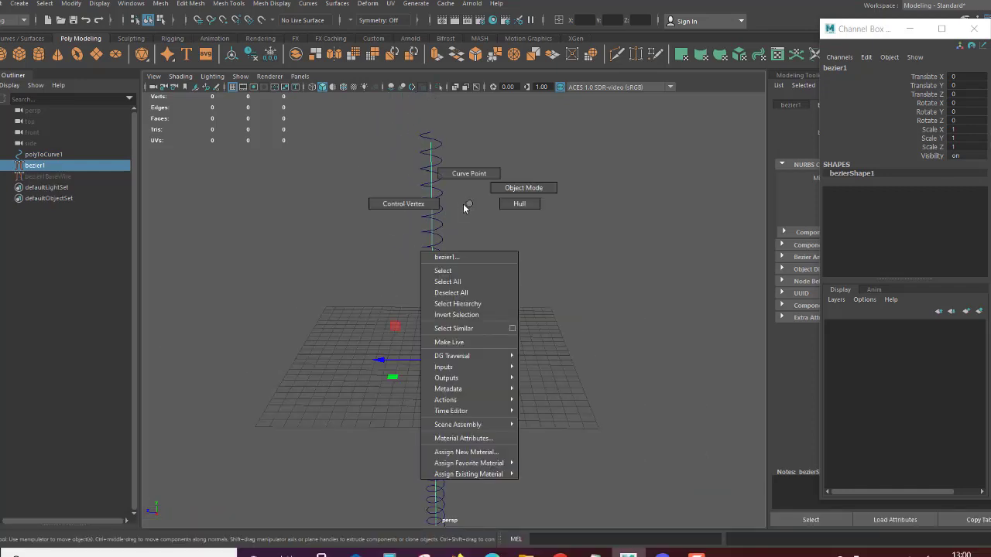
{"action": "scroll", "coordinate": [445, 315], "scroll_direction": "up", "scroll_amount": 2}
{"action": "scroll", "coordinate": [445, 316], "scroll_direction": "up", "scroll_amount": 2}
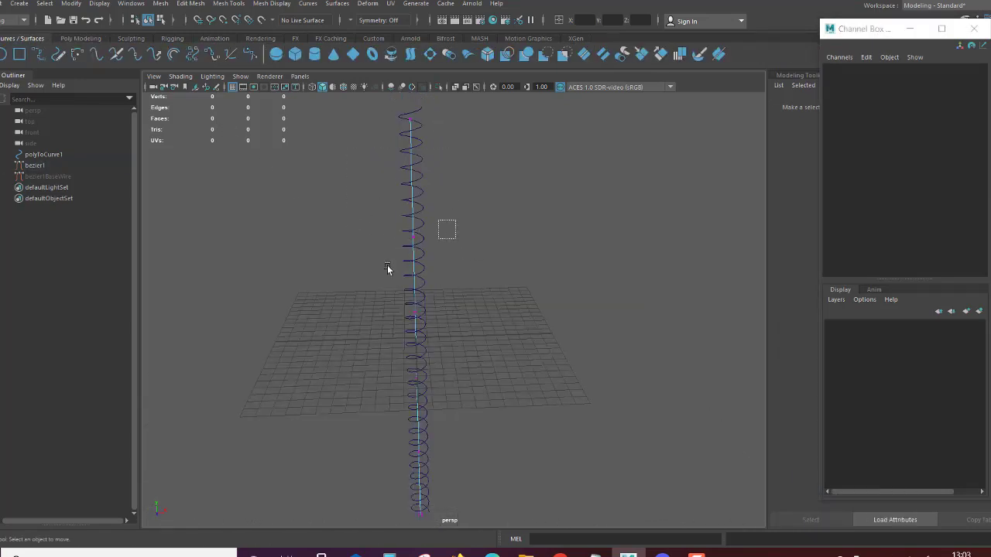
Pull bezier1's upper control points to the right and the next one down-left into a zigzag.
{"action": "mouse_move", "coordinate": [440, 223]}
{"action": "left_mouse_down"}
{"action": "mouse_move", "coordinate": [453, 236]}
{"action": "mouse_move", "coordinate": [654, 258]}
{"action": "mouse_move", "coordinate": [595, 265]}
{"action": "left_mouse_up"}
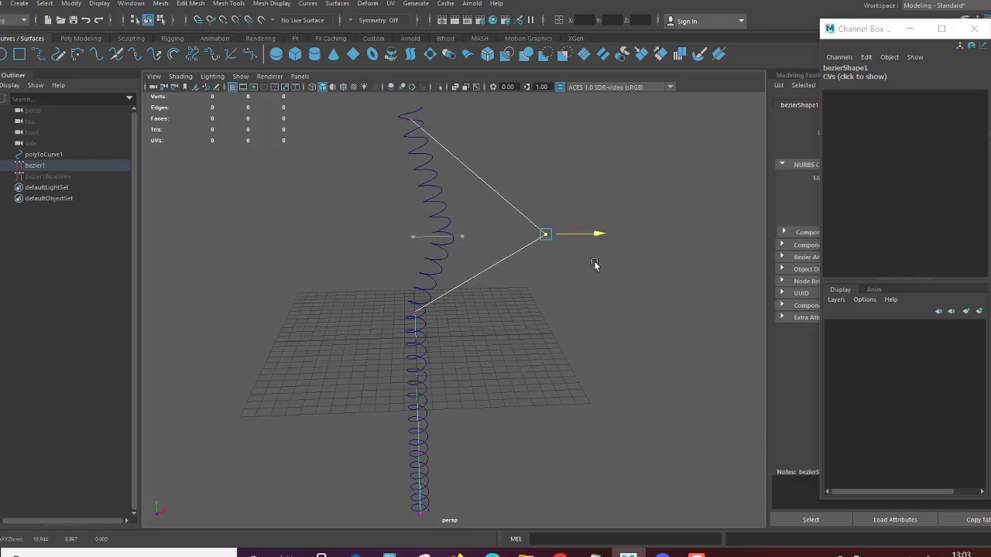
{"action": "left_click", "coordinate": [416, 310]}
{"action": "middle_click_drag", "start_coordinate": [456, 277], "coordinate": [545, 265]}
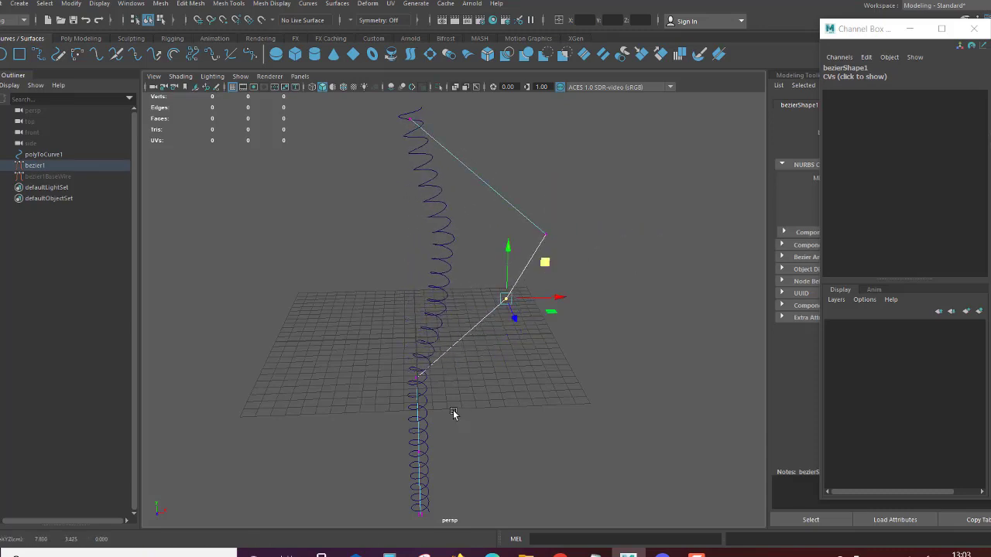
{"action": "left_click", "coordinate": [418, 375]}
{"action": "mouse_move", "coordinate": [453, 342]}
{"action": "middle_mouse_down"}
{"action": "mouse_move", "coordinate": [420, 362]}
{"action": "mouse_move", "coordinate": [373, 358]}
{"action": "mouse_move", "coordinate": [391, 383]}
{"action": "middle_mouse_up"}
Drag the bottom bezier control point far left, then select both curves to check the spiral's bend.
{"action": "mouse_move", "coordinate": [391, 372]}
{"action": "left_mouse_down", "text": "alt"}
{"action": "mouse_move", "coordinate": [506, 385]}
{"action": "mouse_move", "coordinate": [500, 400]}
{"action": "mouse_move", "coordinate": [410, 422]}
{"action": "mouse_move", "coordinate": [357, 418]}
{"action": "left_mouse_up", "text": "alt"}
{"action": "left_click", "coordinate": [418, 442]}
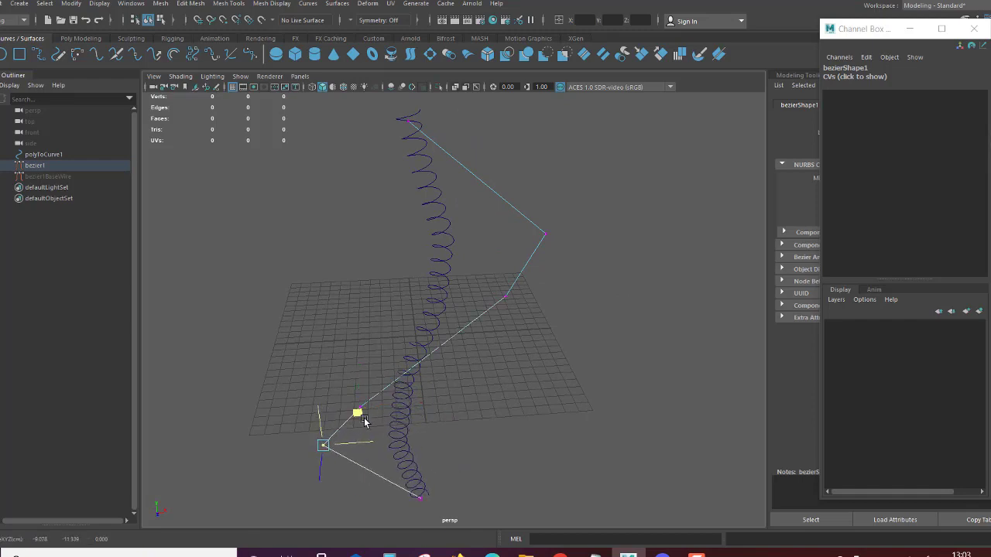
{"action": "left_click_drag", "start_coordinate": [567, 394], "coordinate": [453, 393], "text": "alt"}
{"action": "left_click_drag", "start_coordinate": [349, 423], "coordinate": [288, 438]}
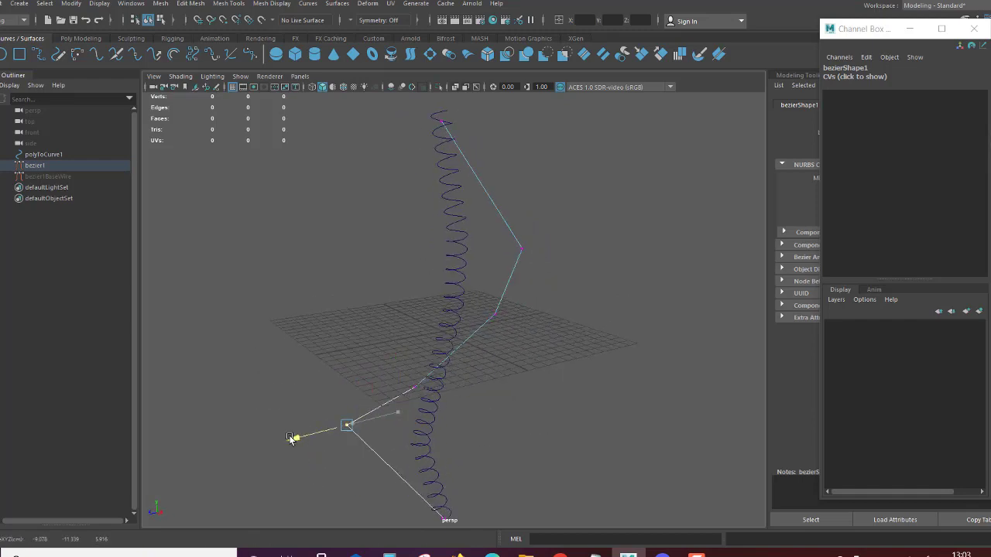
{"action": "left_click_drag", "start_coordinate": [473, 417], "coordinate": [538, 414], "text": "alt"}
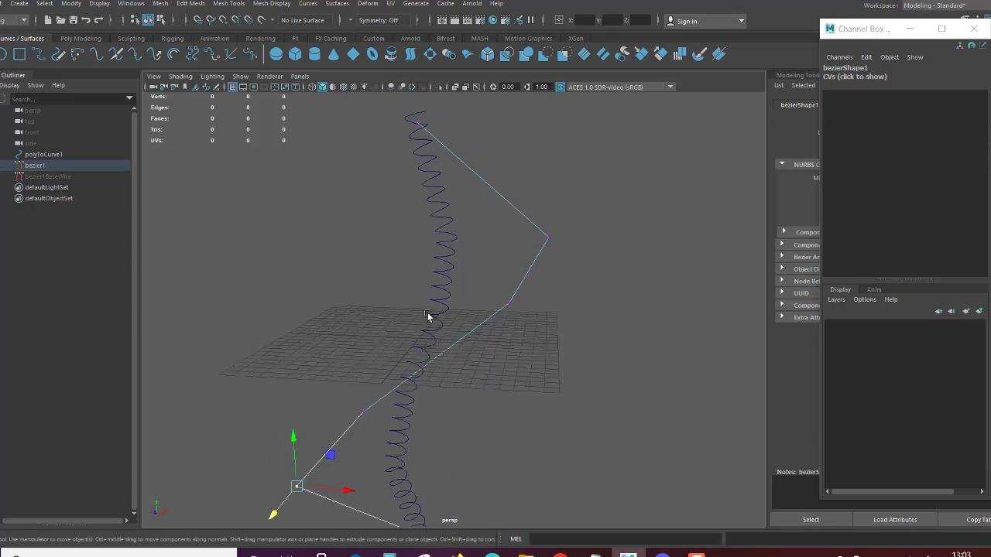
{"action": "left_click", "coordinate": [431, 316]}
{"action": "left_click", "coordinate": [449, 268]}
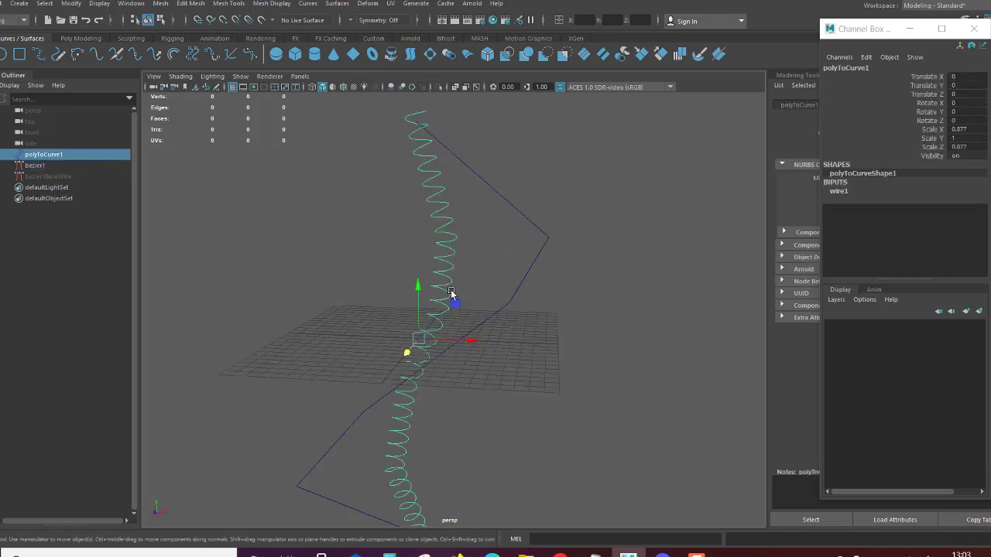
{"action": "mouse_move", "coordinate": [452, 292]}
{"action": "left_mouse_down", "text": "alt"}
{"action": "mouse_move", "coordinate": [493, 294]}
{"action": "mouse_move", "coordinate": [441, 415]}
{"action": "mouse_move", "coordinate": [402, 433]}
{"action": "left_mouse_up", "text": "alt"}
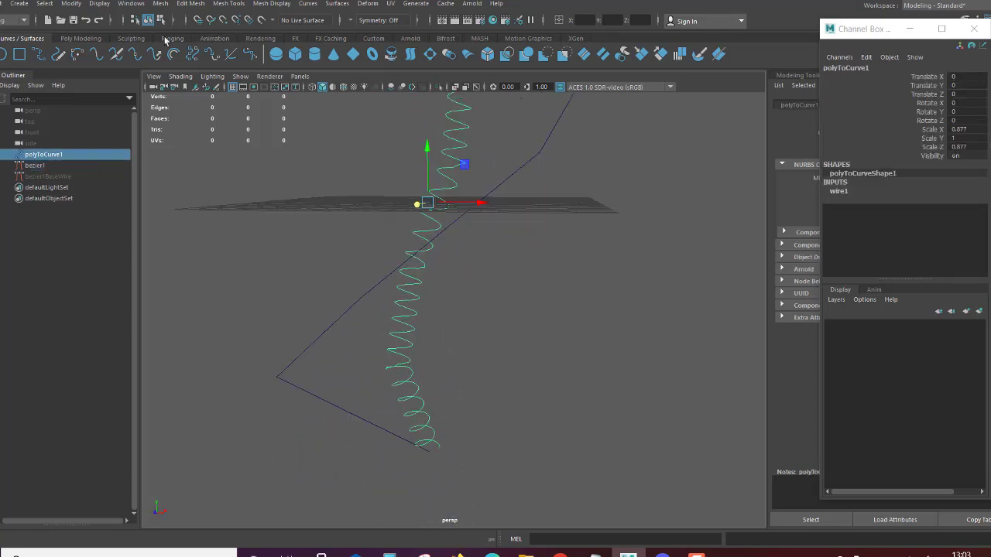
Sweep a tube along the spiral curve and thin its Scale Profile to 0.306.
{"action": "left_click", "coordinate": [96, 38]}
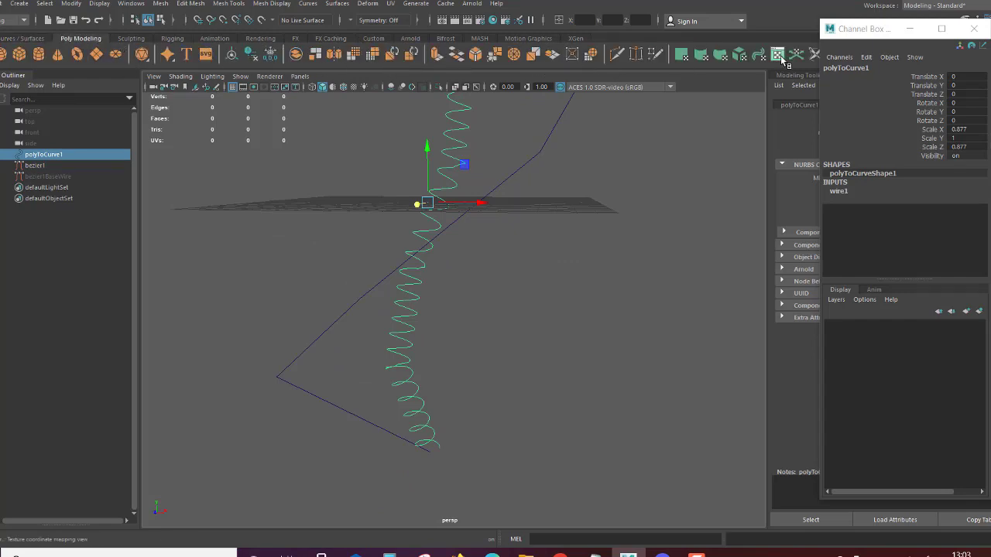
{"action": "left_click_drag", "start_coordinate": [879, 35], "coordinate": [886, 143]}
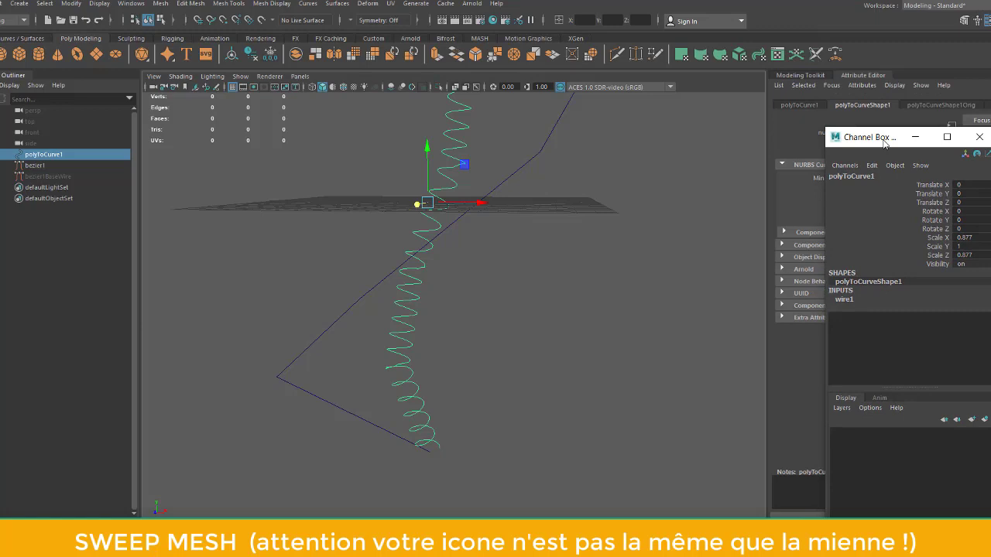
{"action": "left_click", "coordinate": [837, 54]}
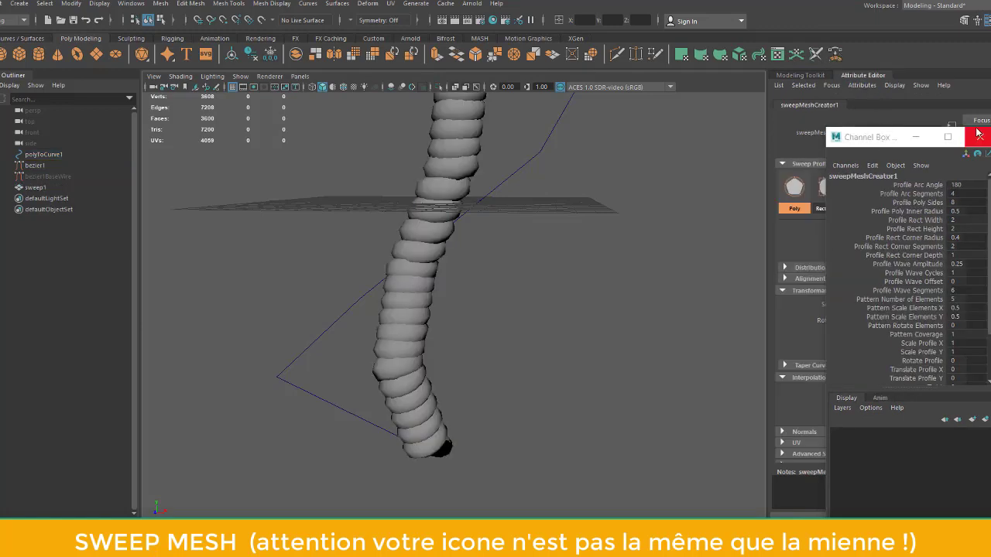
{"action": "left_click", "coordinate": [979, 137]}
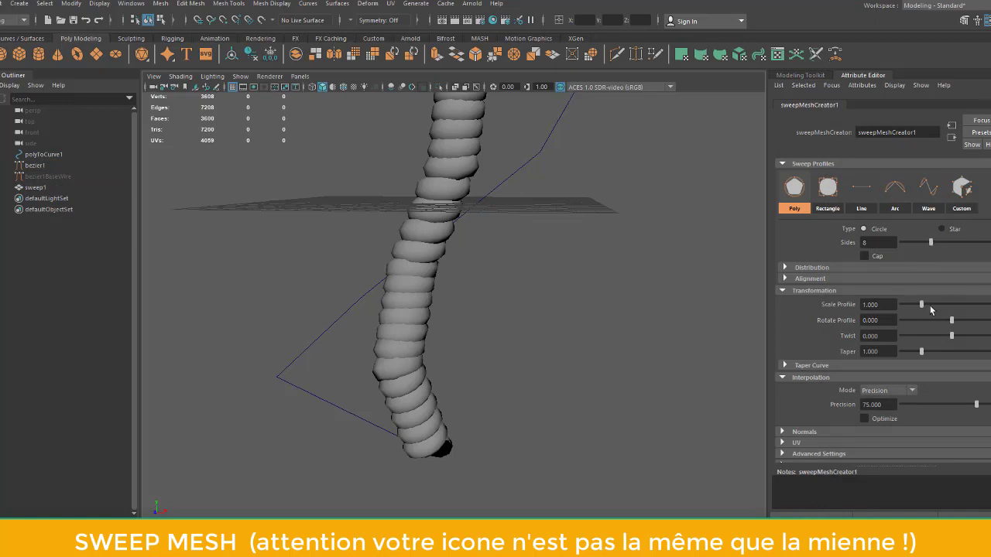
{"action": "left_click_drag", "start_coordinate": [921, 306], "coordinate": [906, 304]}
{"action": "left_click_drag", "start_coordinate": [454, 394], "coordinate": [526, 298], "text": "alt"}
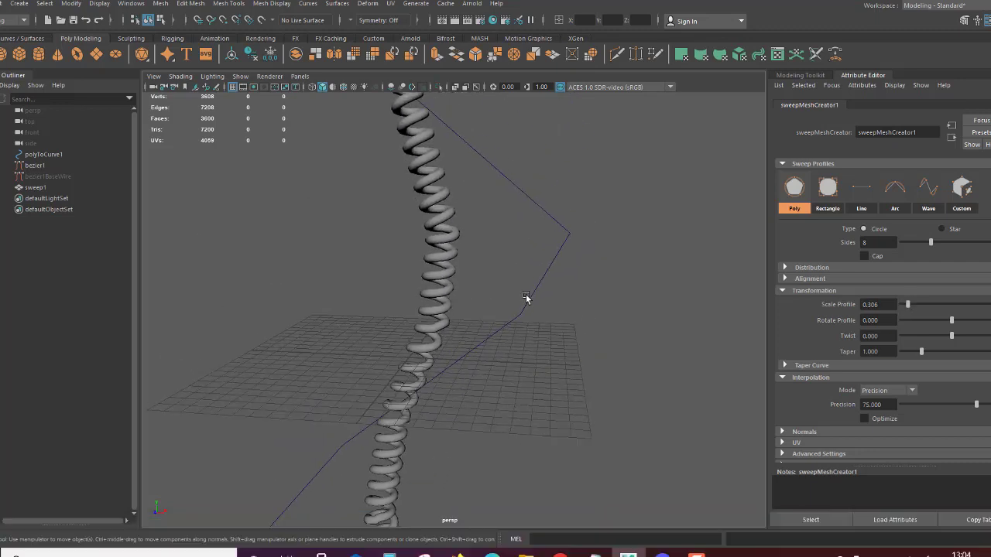
Frame bezier1, show its control points, and nudge an upper one to re-bend the tube.
{"action": "left_click", "coordinate": [526, 309]}
{"action": "key", "text": "f"}
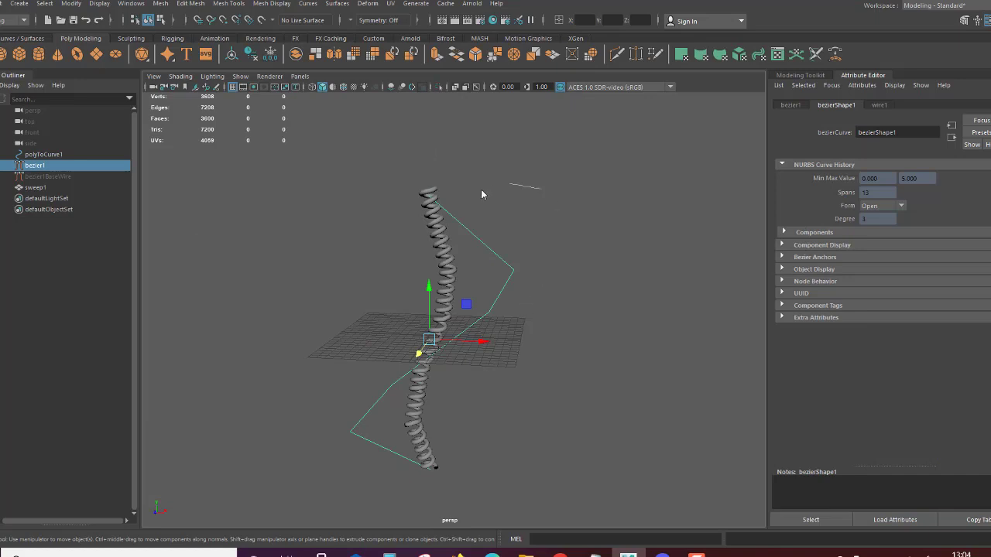
{"action": "key", "text": "F8"}
{"action": "left_click", "coordinate": [510, 271]}
{"action": "mouse_move", "coordinate": [522, 271]}
{"action": "left_mouse_down"}
{"action": "mouse_move", "coordinate": [490, 270]}
{"action": "mouse_move", "coordinate": [560, 272]}
{"action": "mouse_move", "coordinate": [521, 274]}
{"action": "left_mouse_up"}
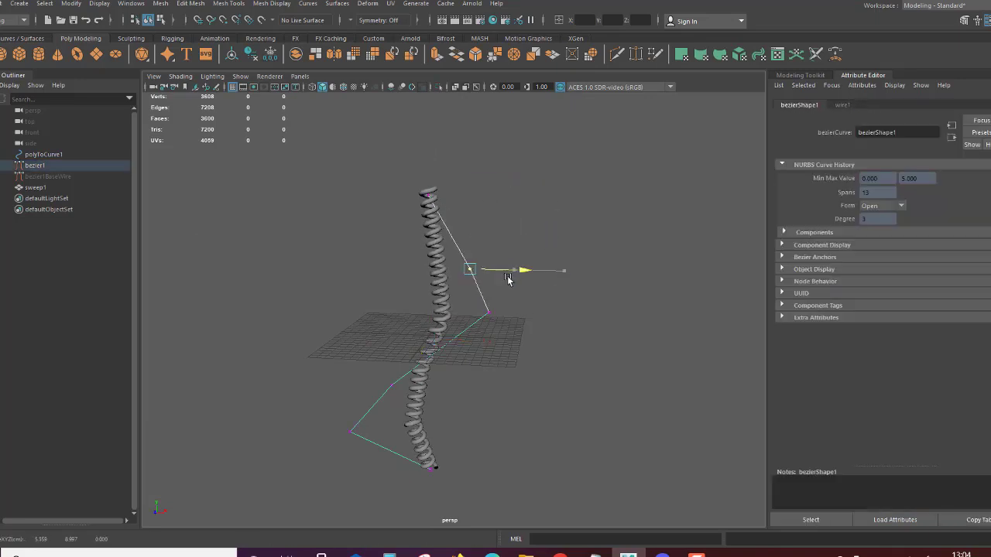